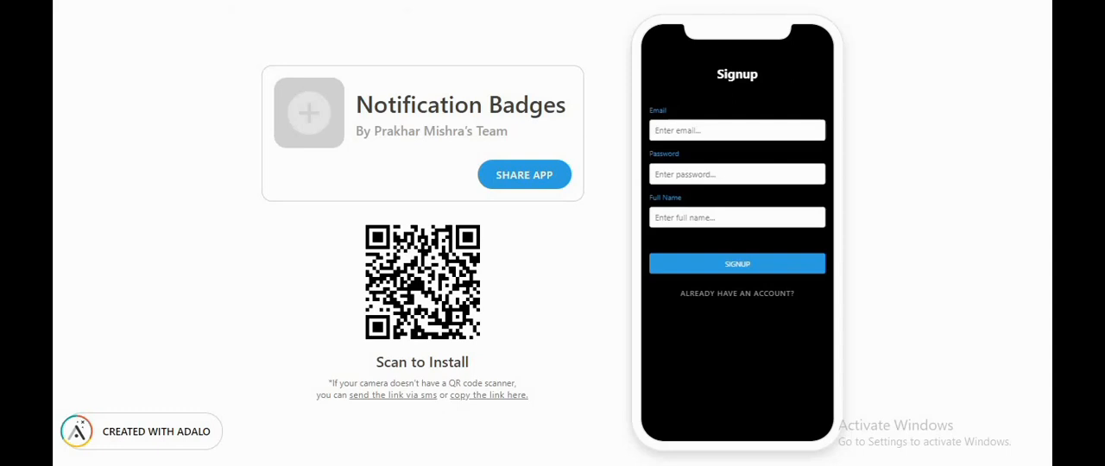
Step: Log in to the previewed app with the account e-mail and password, dismissing the browser's offer to update the saved password
left_click(732, 294)
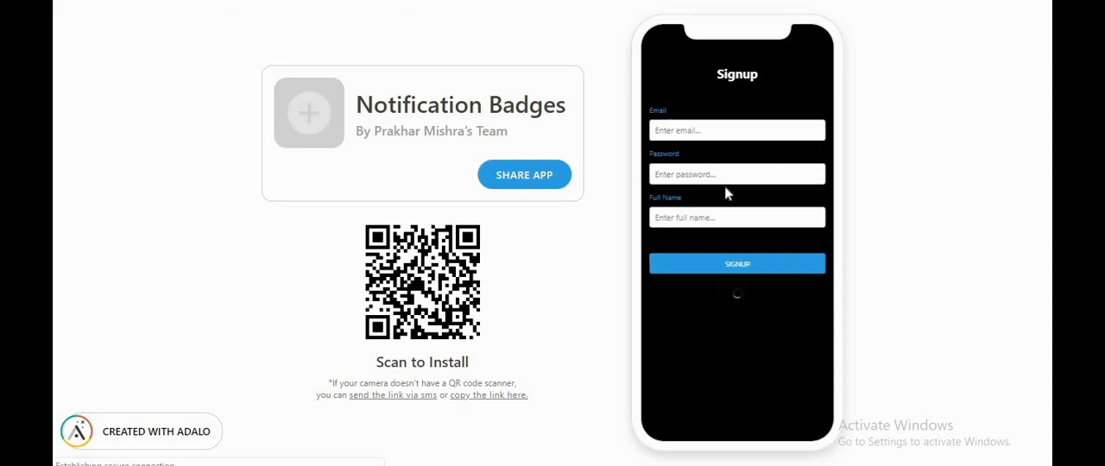
left_click(710, 126)
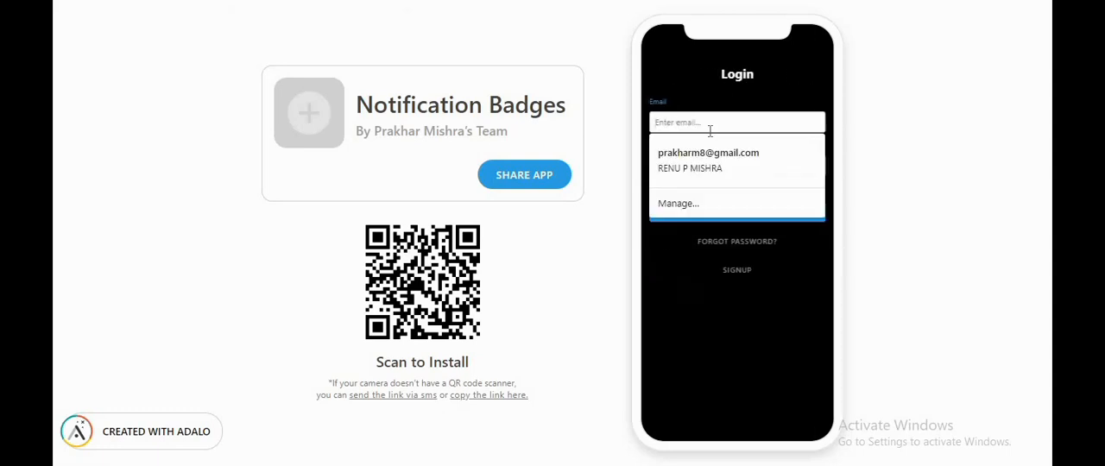
type("p")
left_click(722, 154)
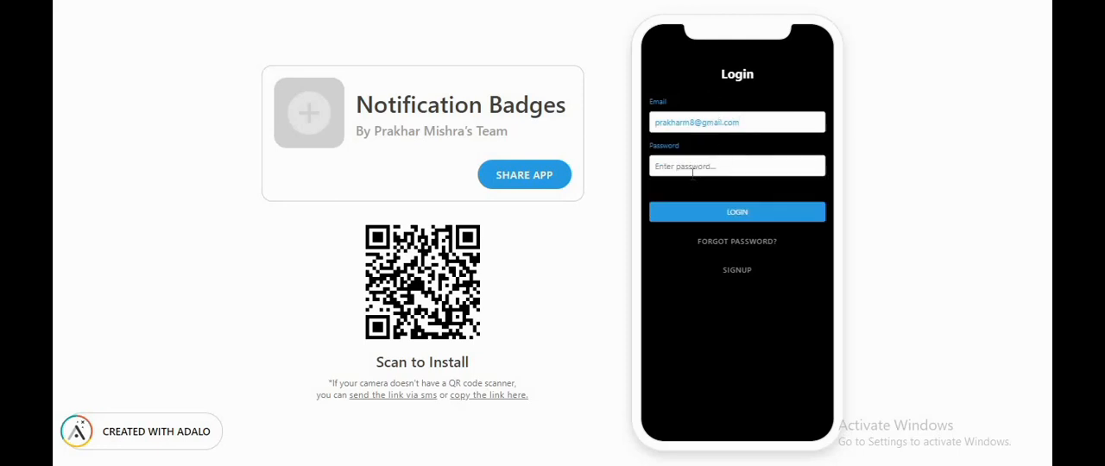
left_click(692, 169)
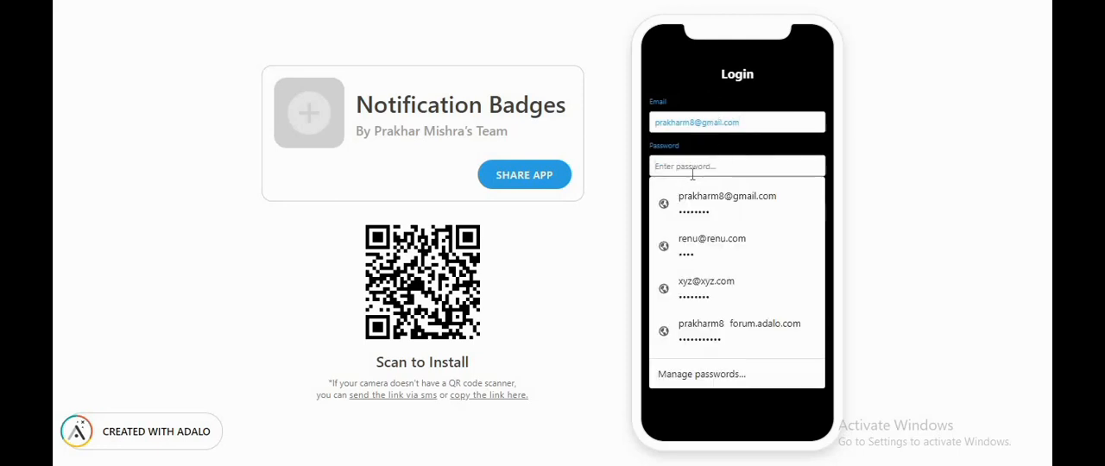
type("••")
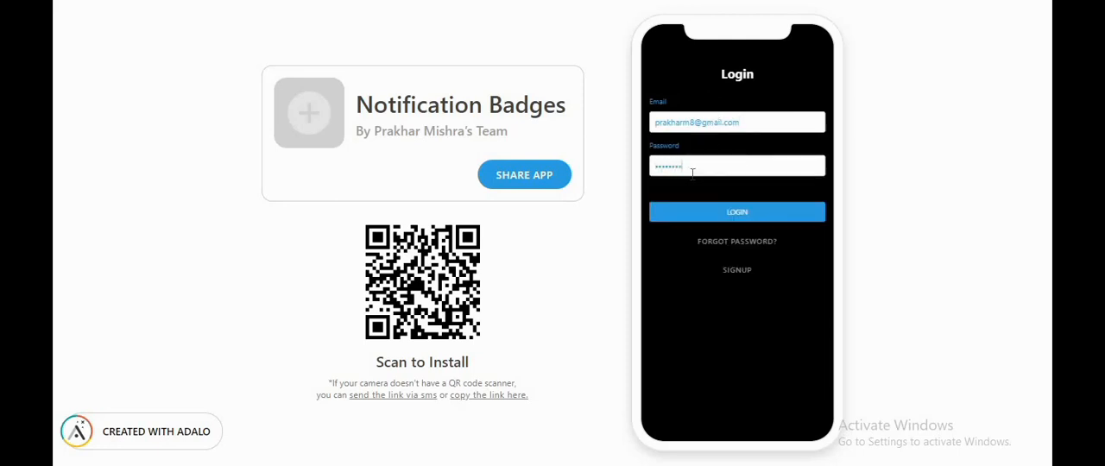
left_click(708, 217)
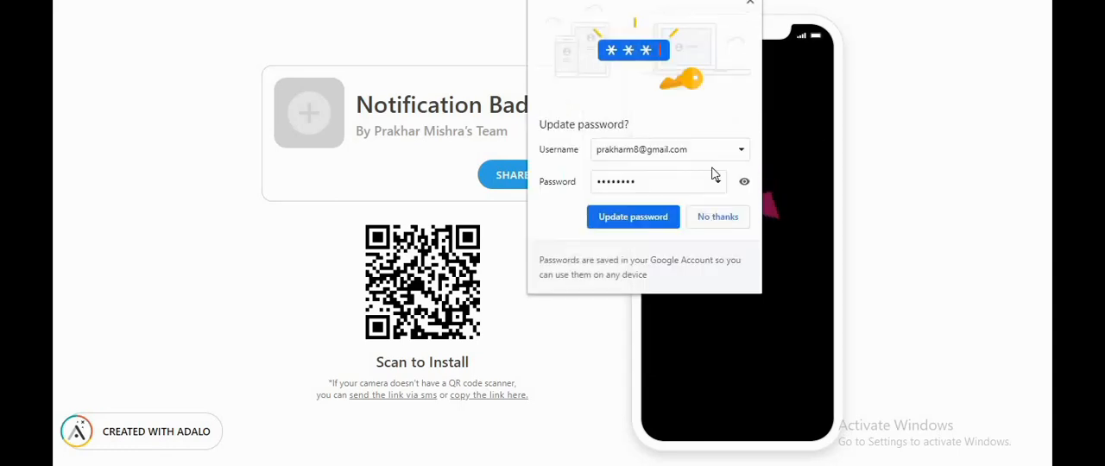
left_click(750, 3)
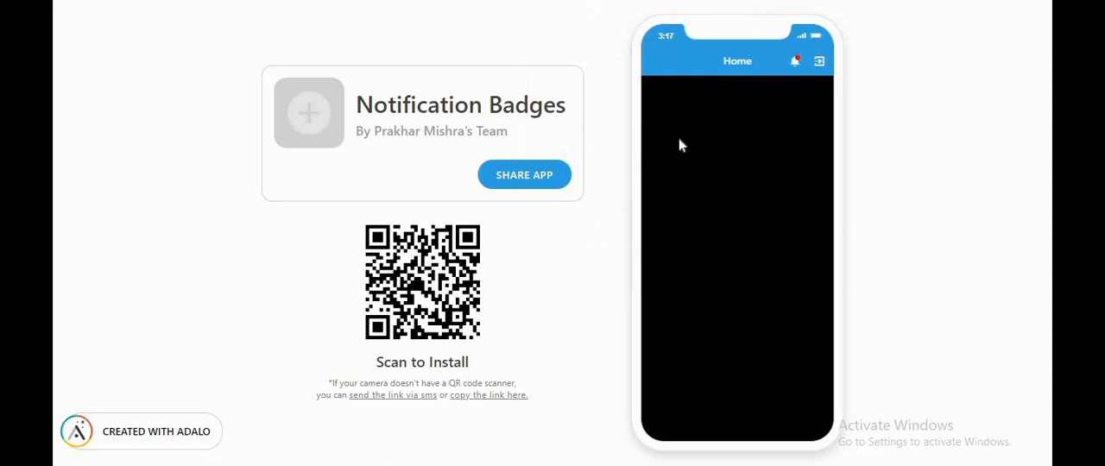
Step: View all notifications from the previewed Home screen's bell, return to Home, and switch to the Adalo editor
left_click(798, 66)
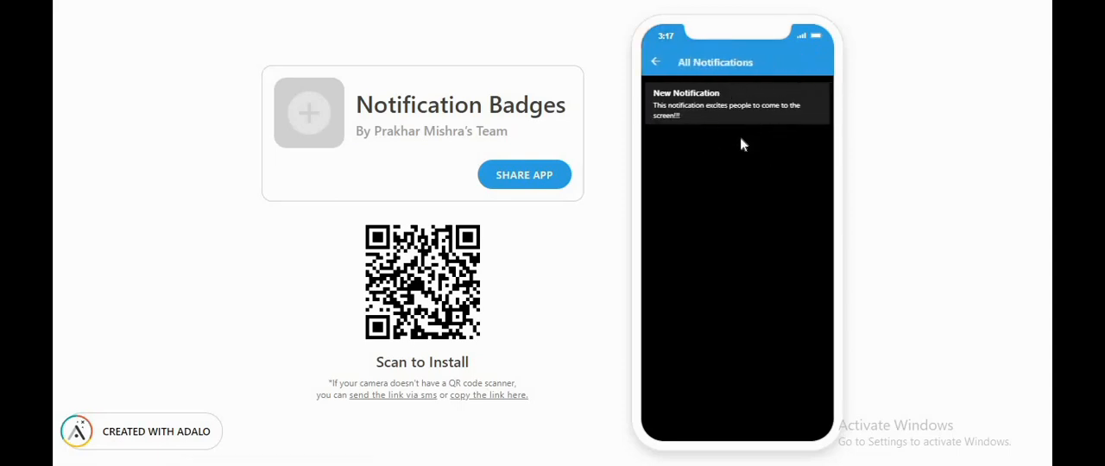
left_click(657, 65)
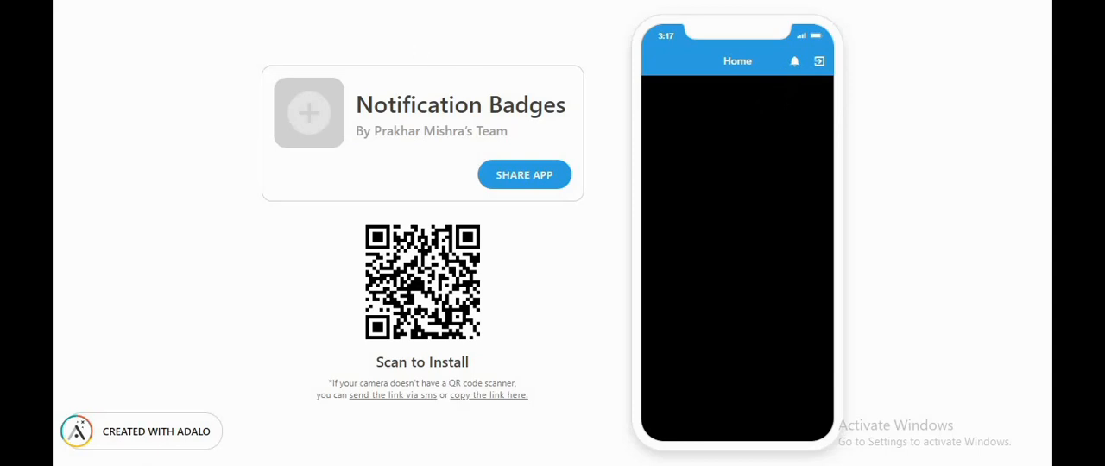
left_click(216, 121)
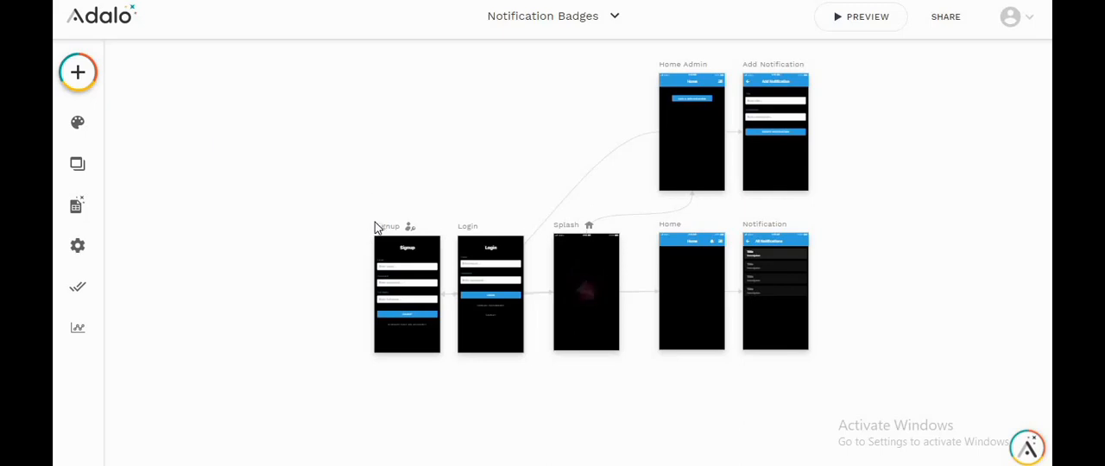
Step: Examine the Splash, Home Admin, Add Notification, Home and Notification screens, including the settings of the notifications list
left_click(573, 237)
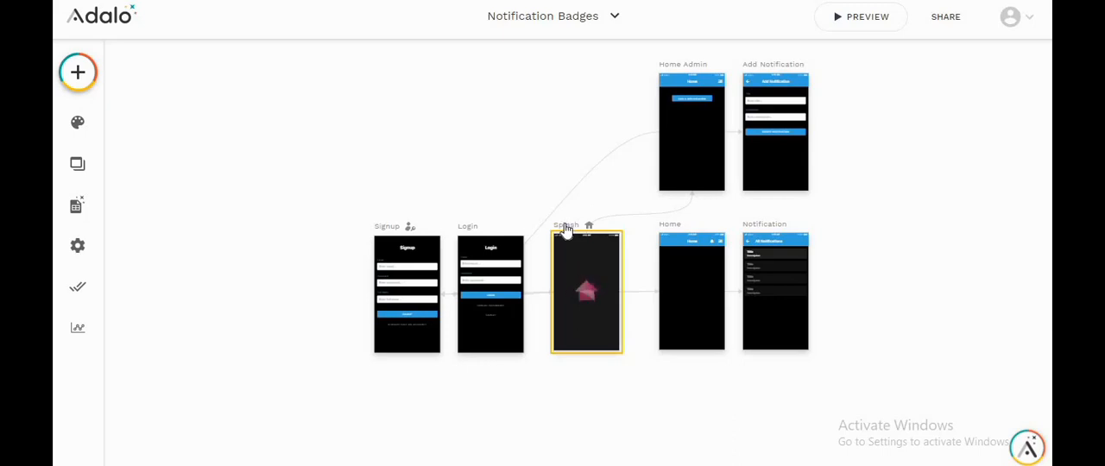
left_click(688, 71)
left_click(643, 197)
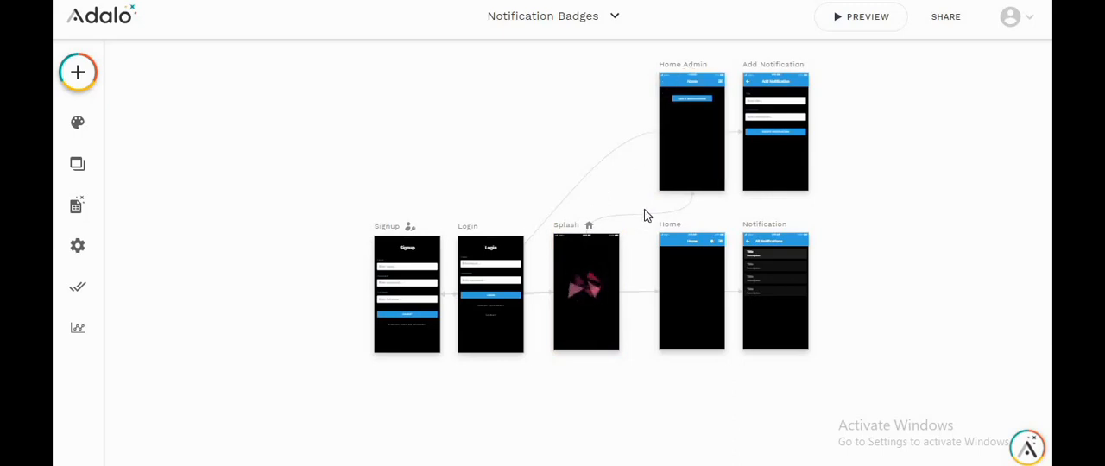
left_click(667, 231)
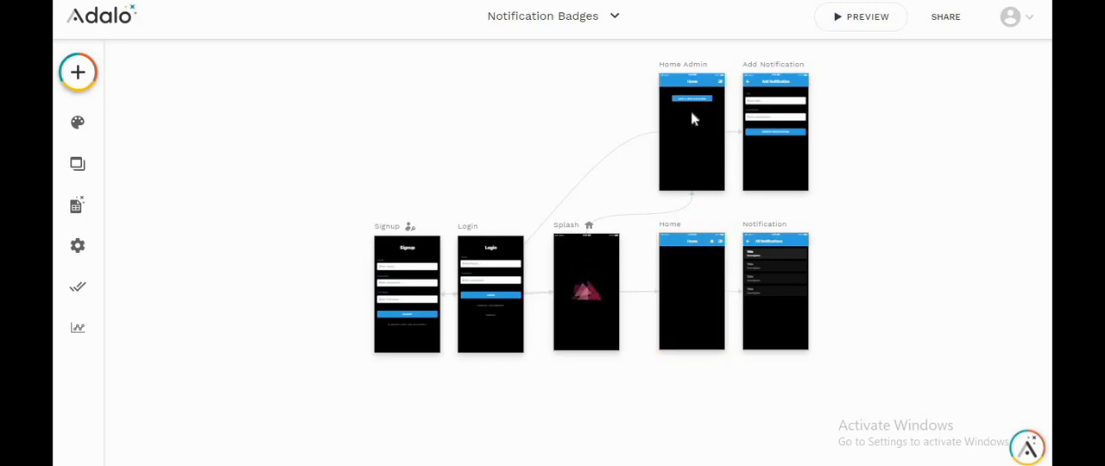
scroll(692, 112, "up", 3)
scroll(695, 107, "up", 3)
scroll(682, 121, "up", 2)
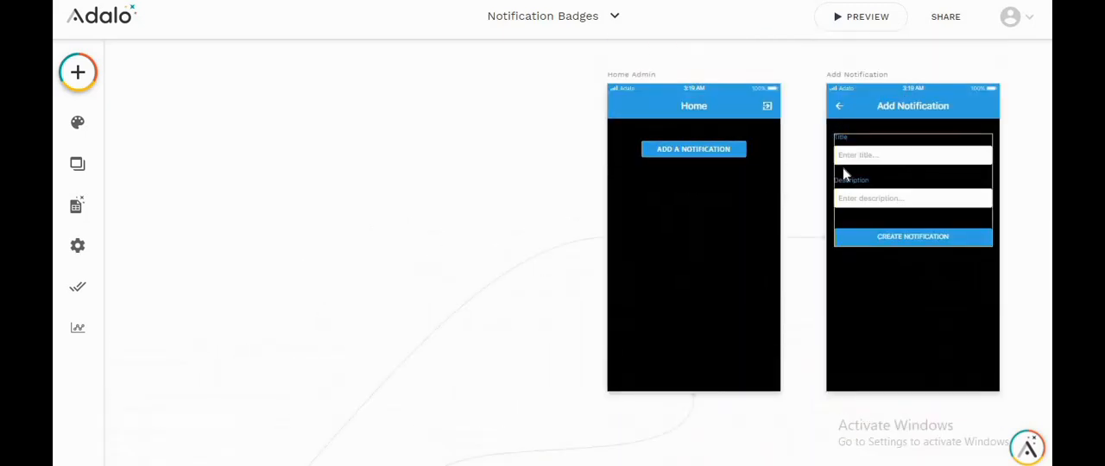
scroll(661, 199, "down", 5)
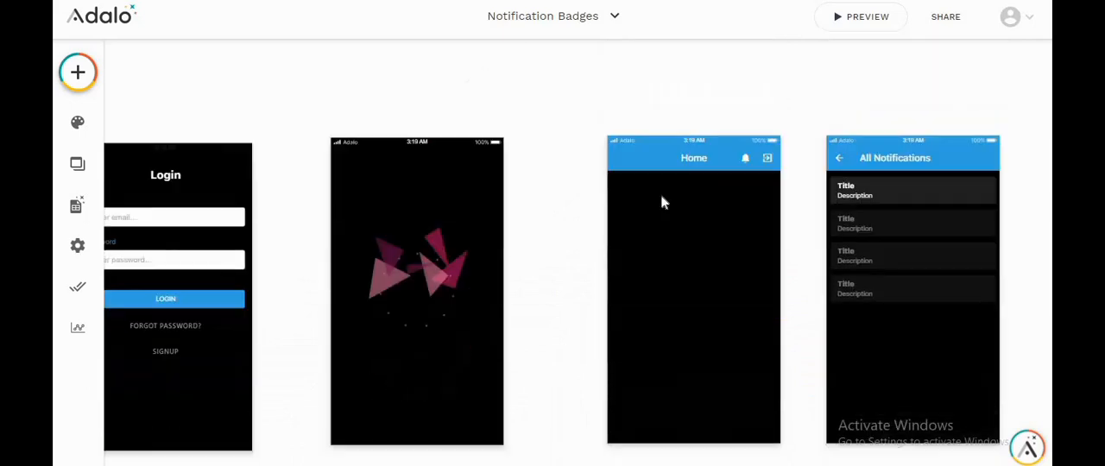
left_click(852, 218)
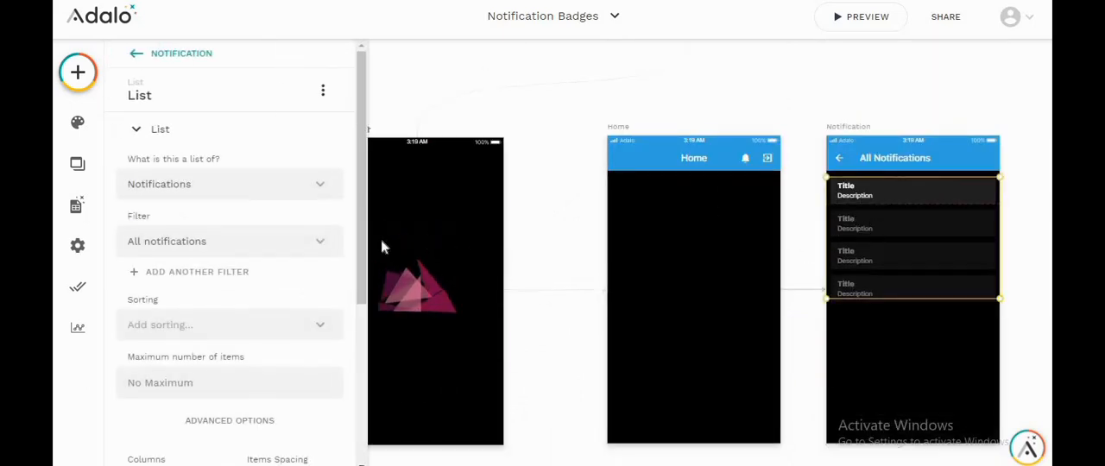
left_click(602, 105)
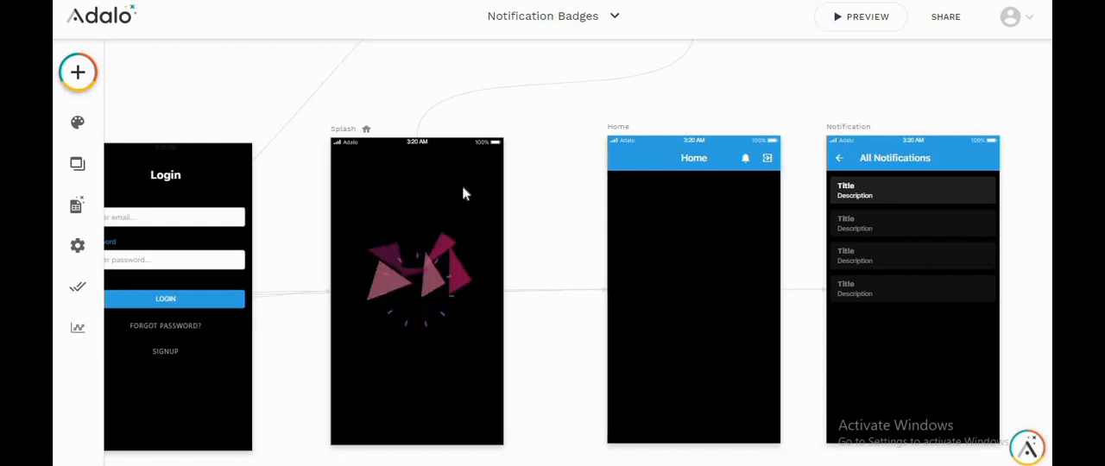
Step: Add an ellipse shape to the upper part of the Home screen, below the app bar
left_click(80, 73)
scroll(249, 264, "down", 4)
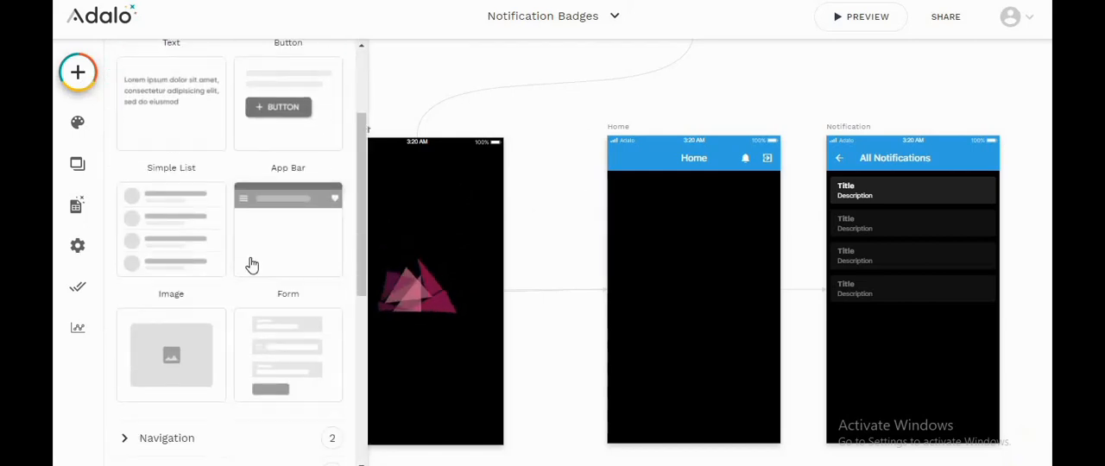
left_click(208, 326)
scroll(213, 344, "down", 3)
left_click_drag(184, 340, 701, 229)
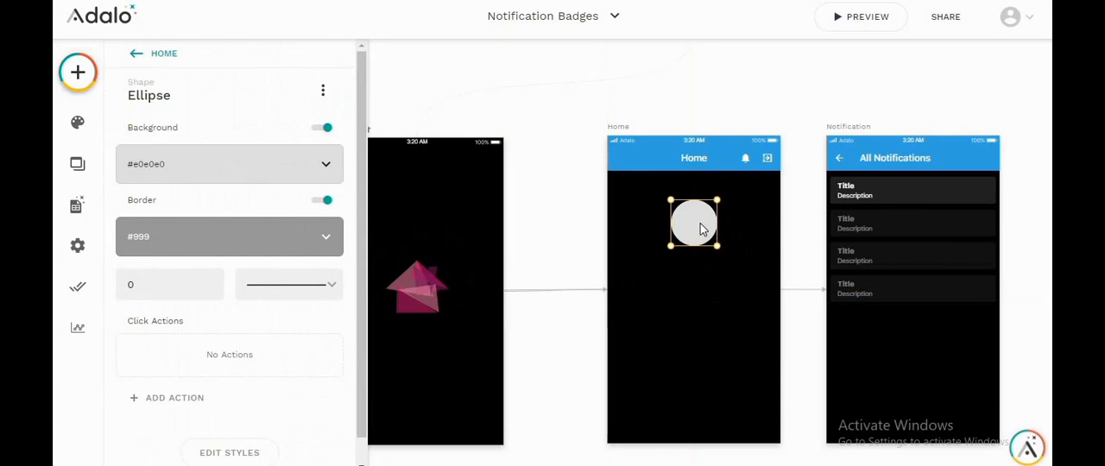
Step: Set the ellipse's width and height to 10 each in its styles
scroll(701, 229, "up", 5)
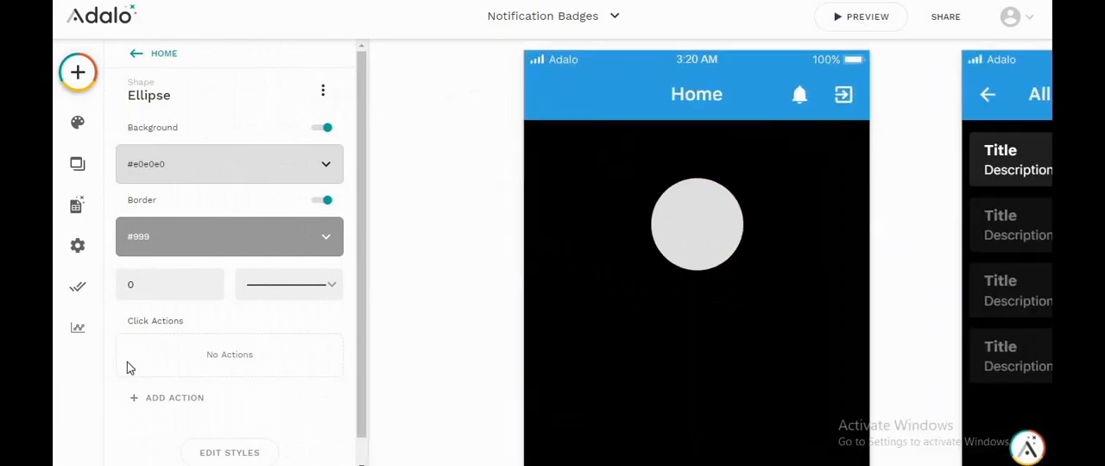
scroll(242, 441, "down", 1)
left_click(242, 427)
double_click(221, 341)
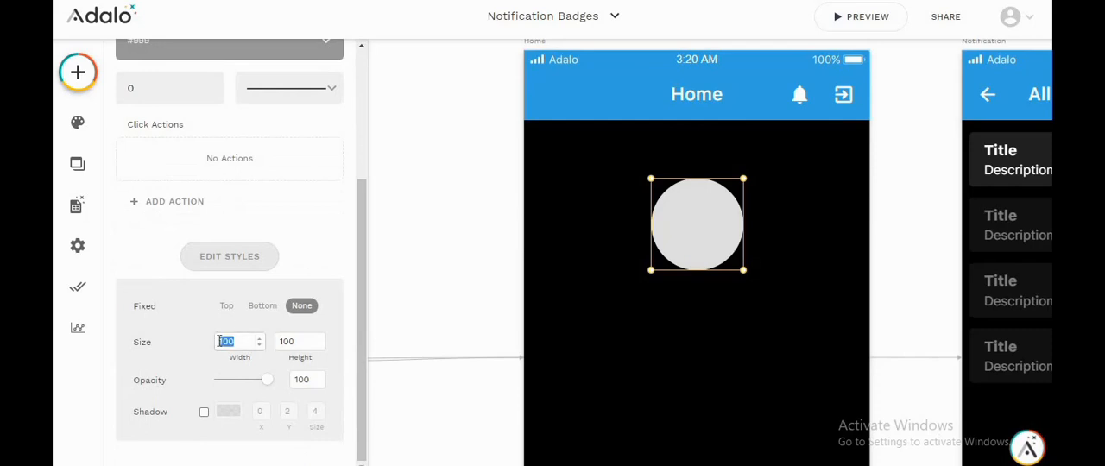
type("10")
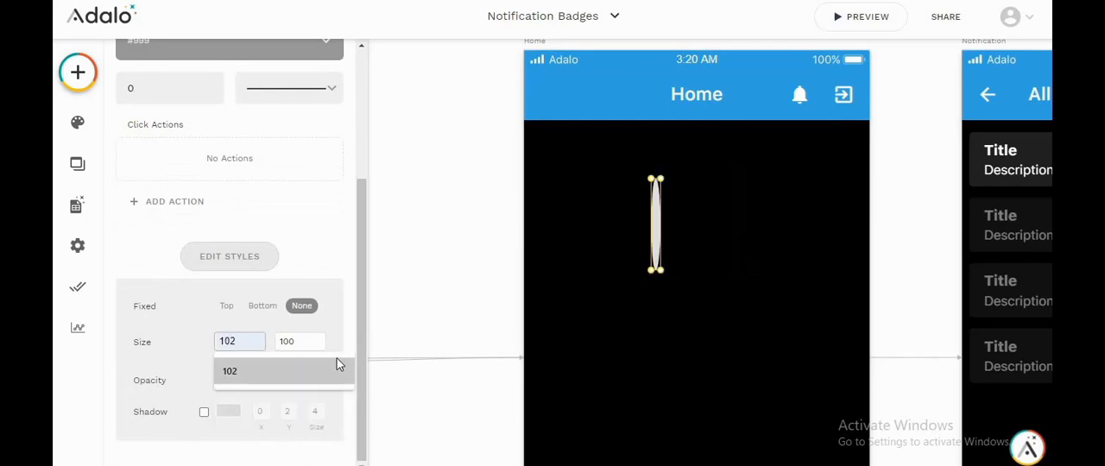
double_click(276, 343)
type("10")
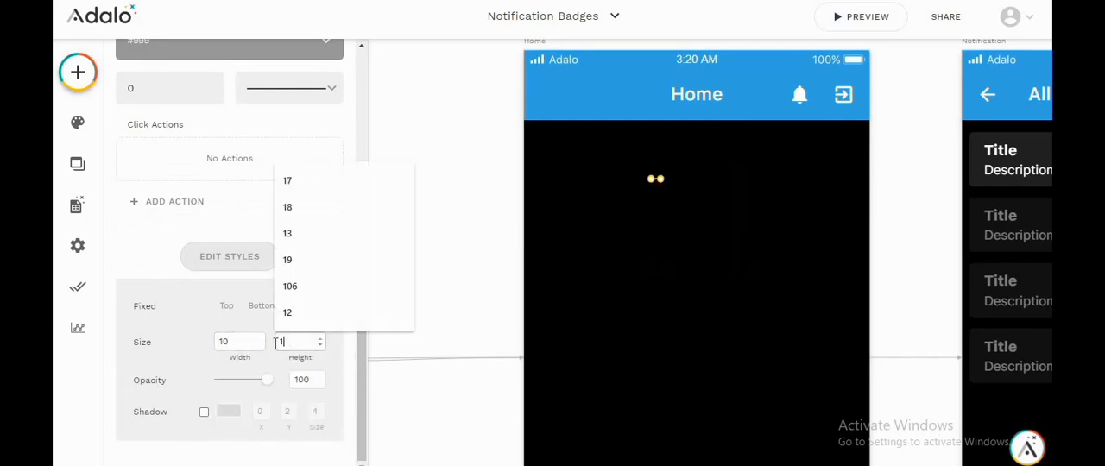
left_click(205, 343)
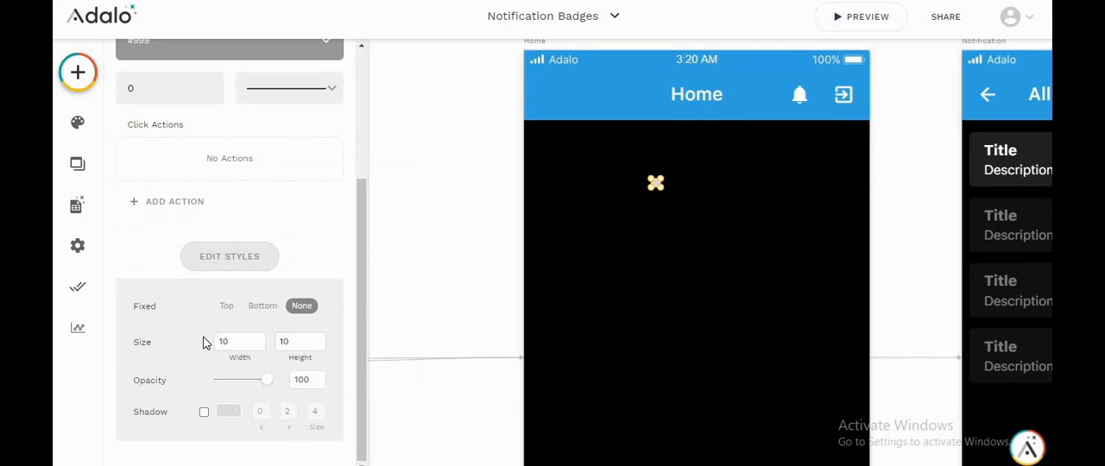
Step: Change the ellipse's background colour to red, #d80d0d
scroll(211, 276, "up", 3)
left_click(205, 165)
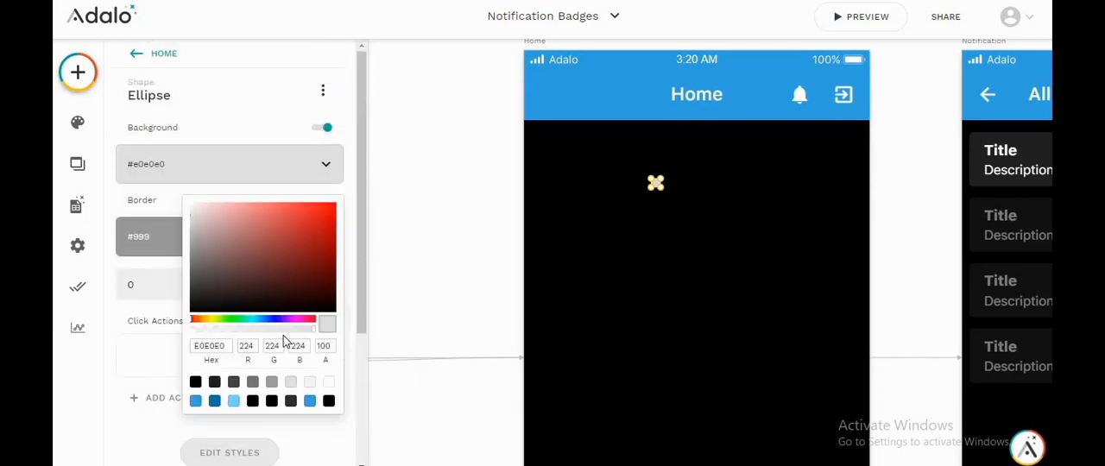
left_click(302, 206)
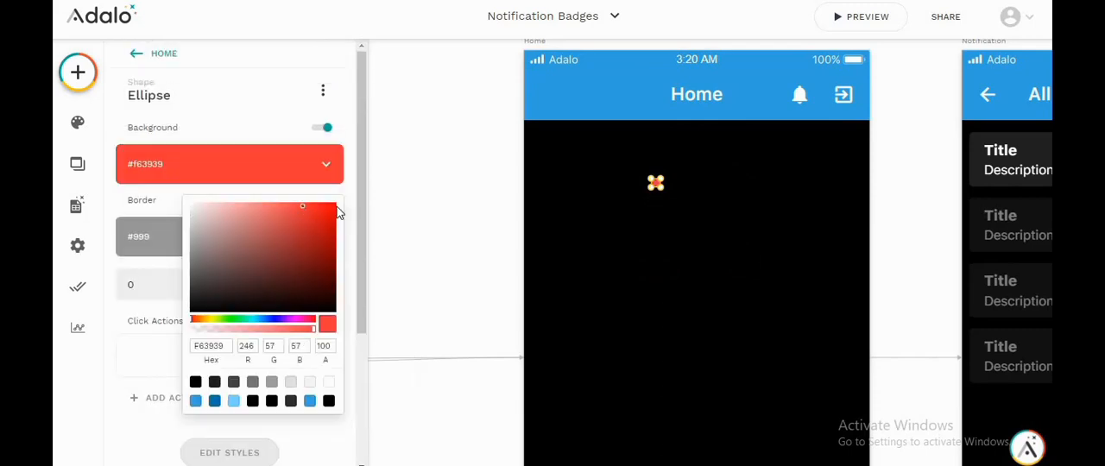
left_click(327, 218)
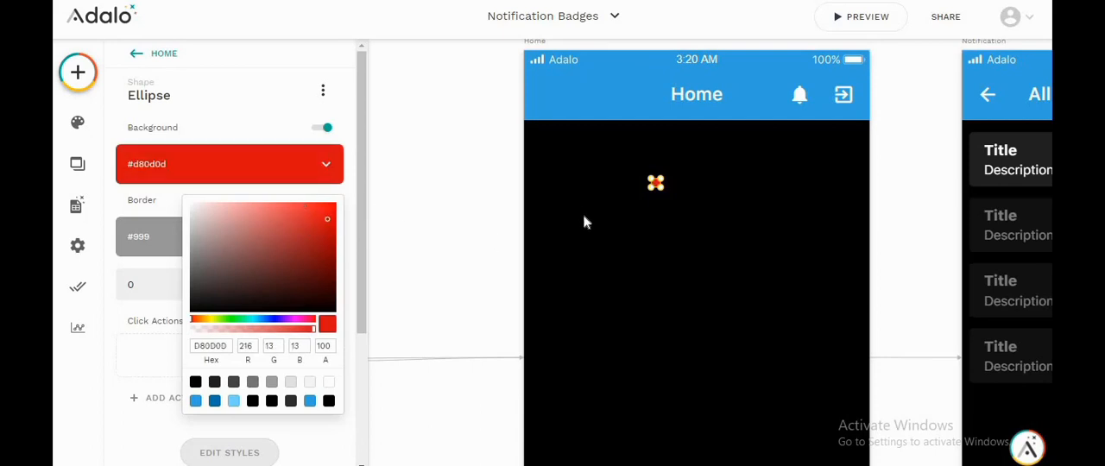
left_click(615, 228)
Step: Move the red ellipse onto the upper-right corner of the Home screen's bell icon as a badge
scroll(661, 191, "up", 5, "ctrl")
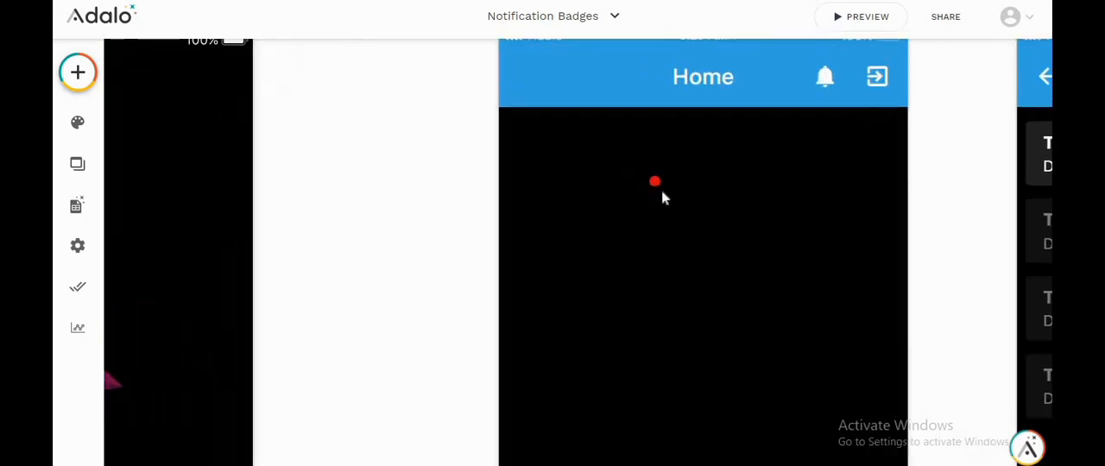
scroll(662, 192, "right", 1)
scroll(659, 194, "down", 1, "ctrl")
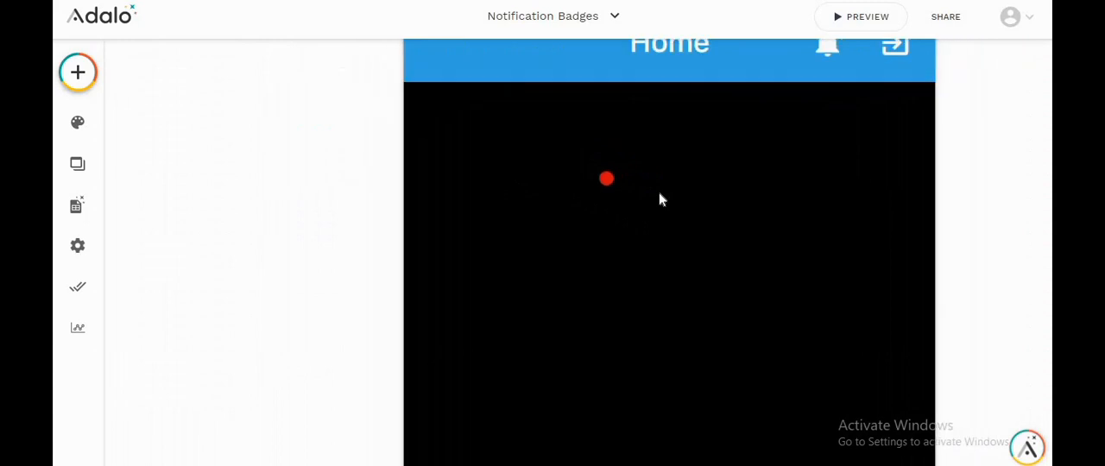
scroll(658, 194, "up", 1)
scroll(656, 194, "right", 1)
scroll(656, 198, "right", 1)
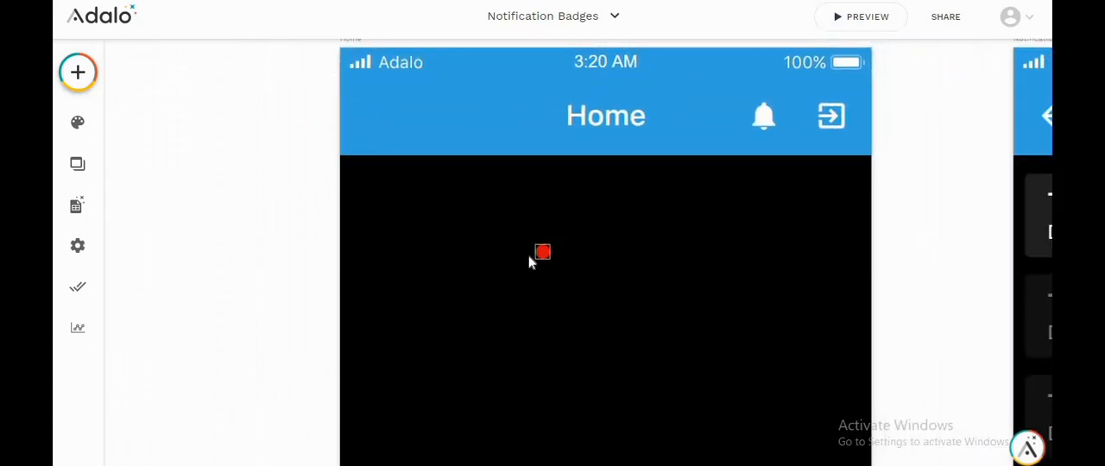
left_click_drag(543, 251, 778, 108)
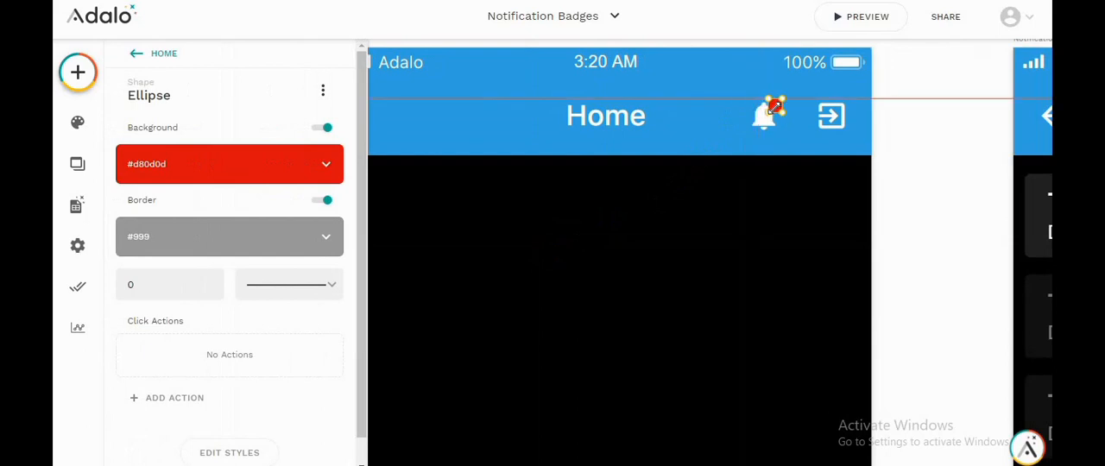
left_click(743, 216)
left_click(778, 111)
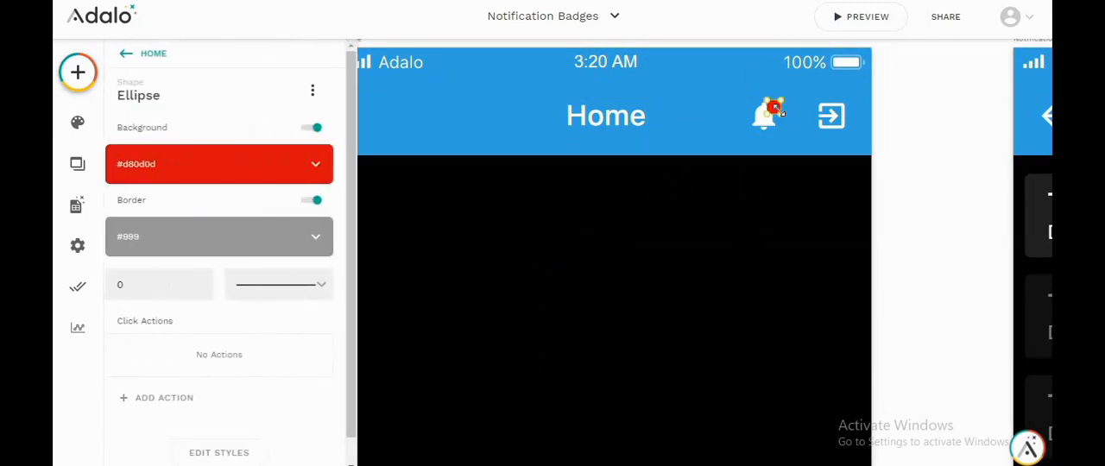
left_click(782, 200)
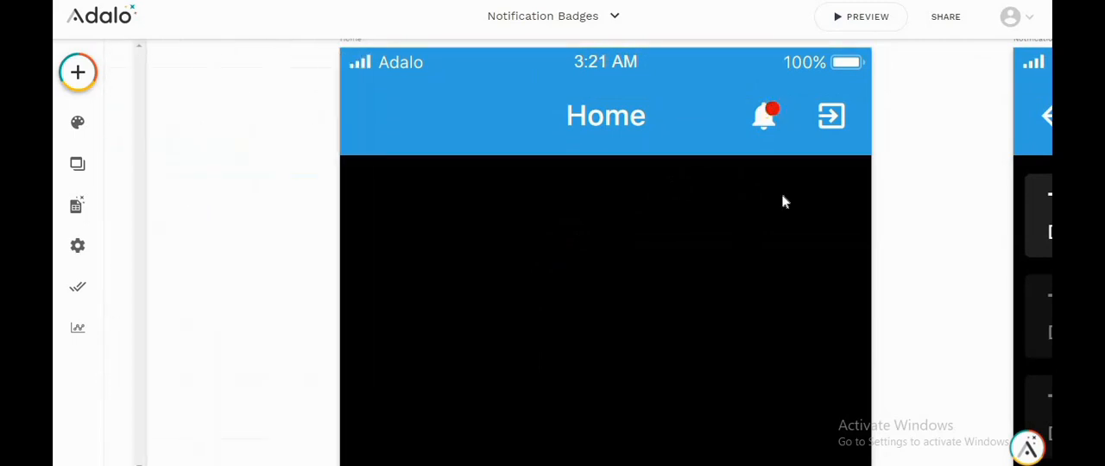
scroll(774, 253, "down", 6)
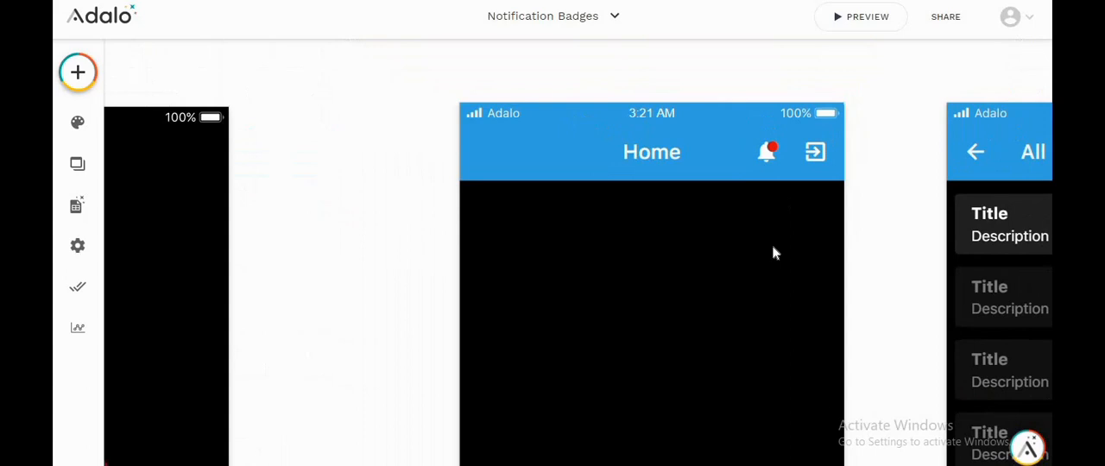
left_click_drag(774, 252, 706, 188)
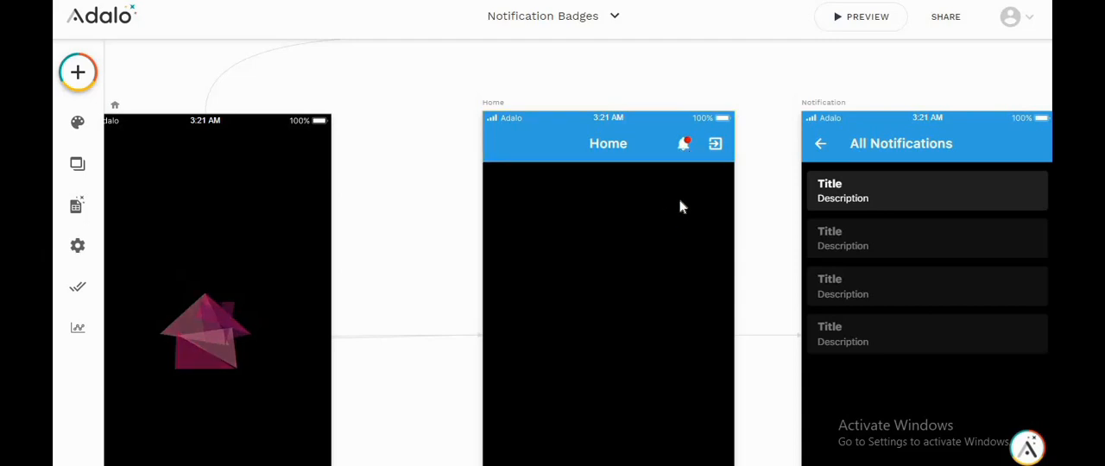
Step: Set the red badge ellipse's Fixed position to Top in its styles
left_click(688, 142)
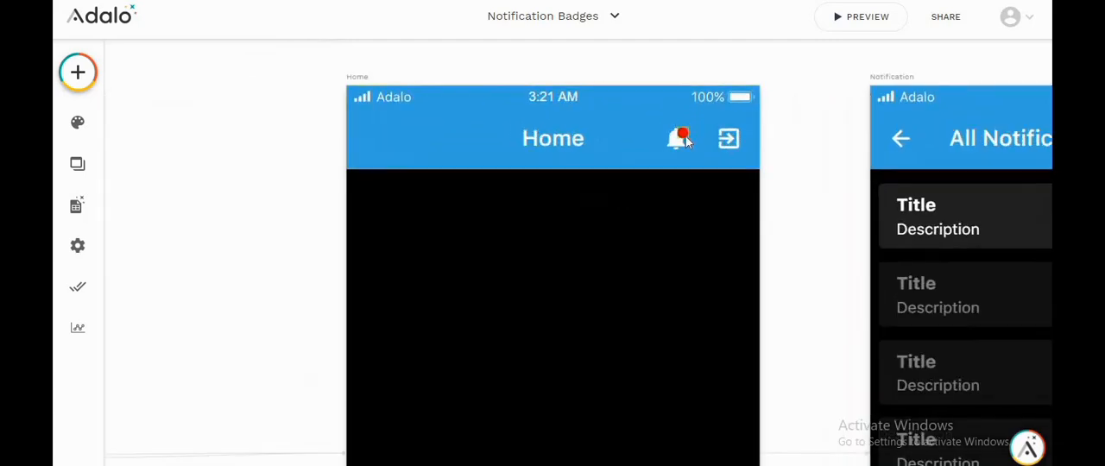
scroll(244, 374, "down", 1)
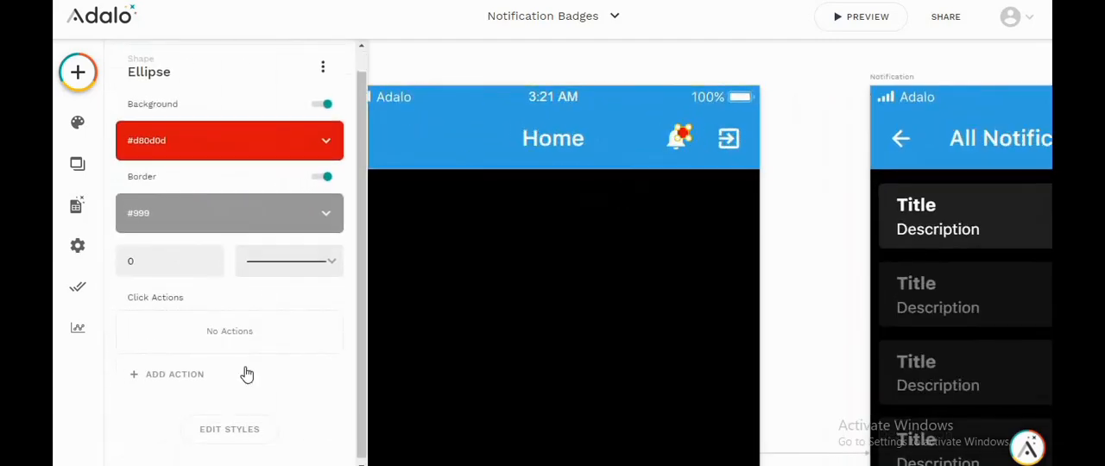
left_click(230, 427)
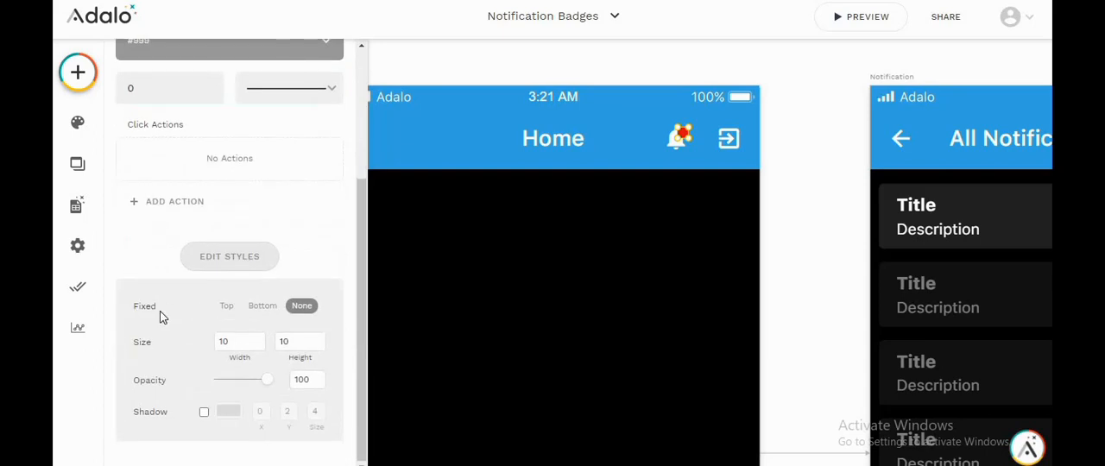
left_click(228, 307)
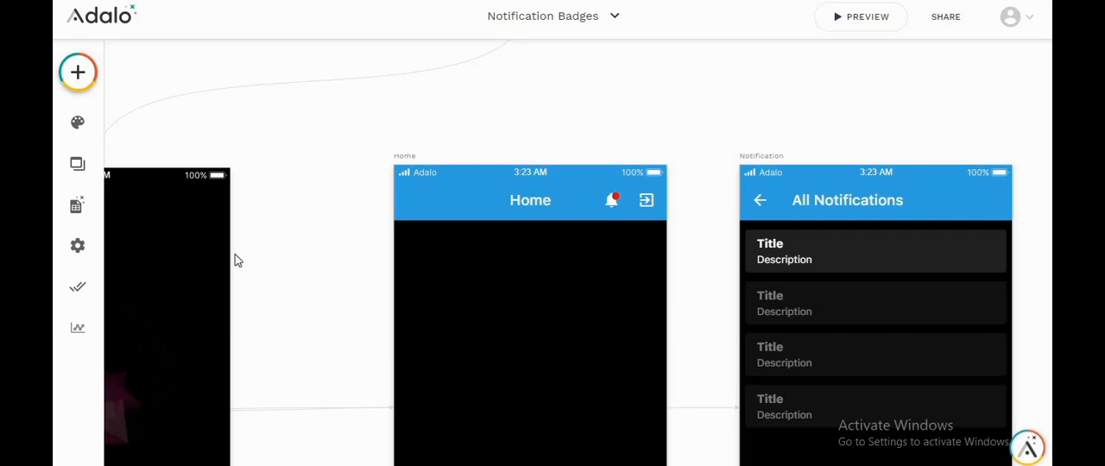
Step: Add a new Number property to the Users collection in the database
left_click(86, 212)
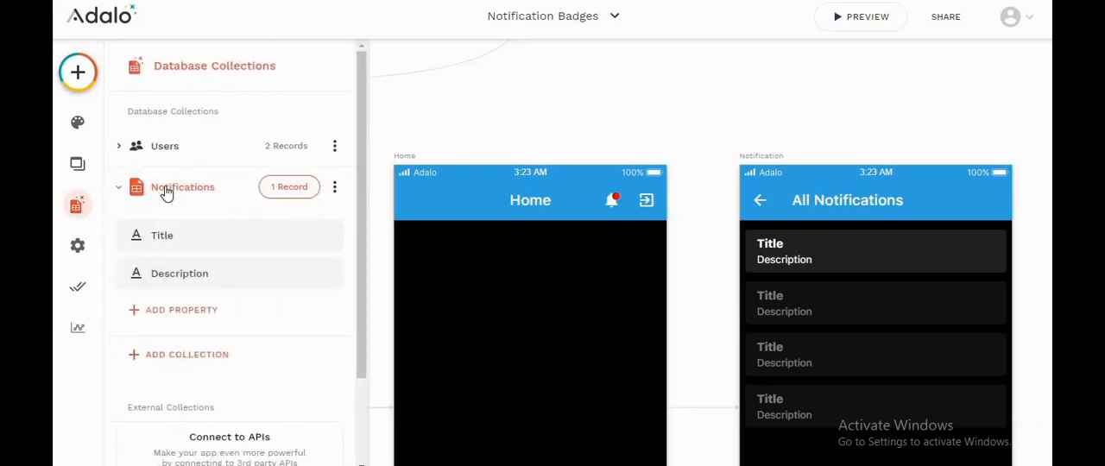
left_click(180, 155)
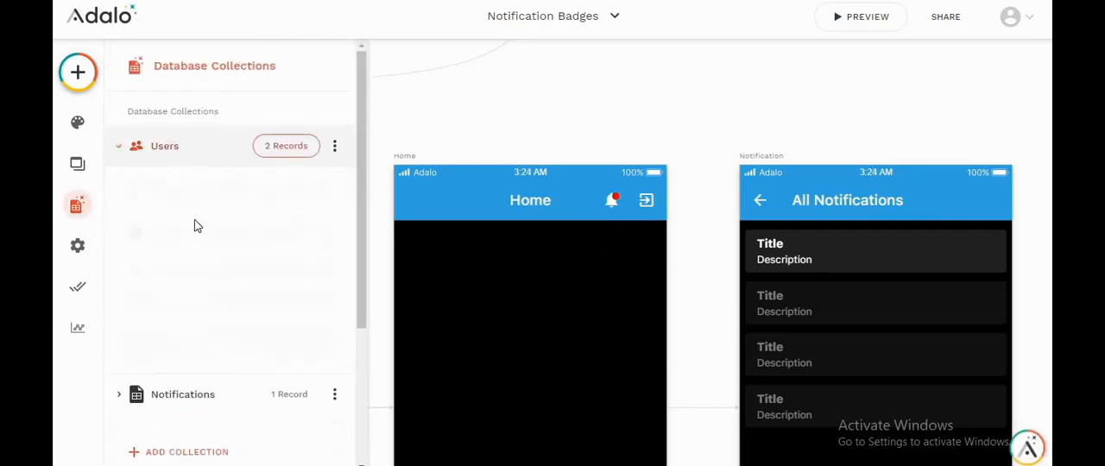
left_click(202, 377)
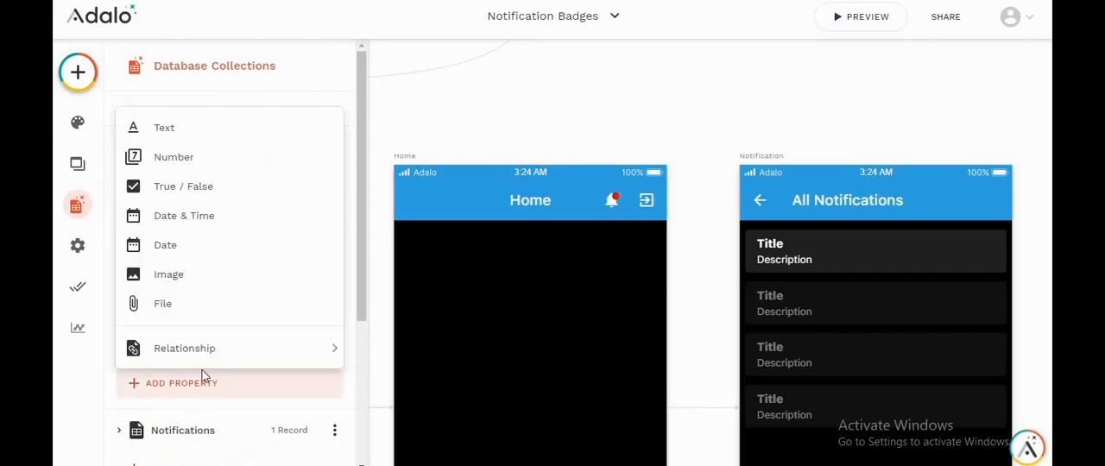
left_click(211, 161)
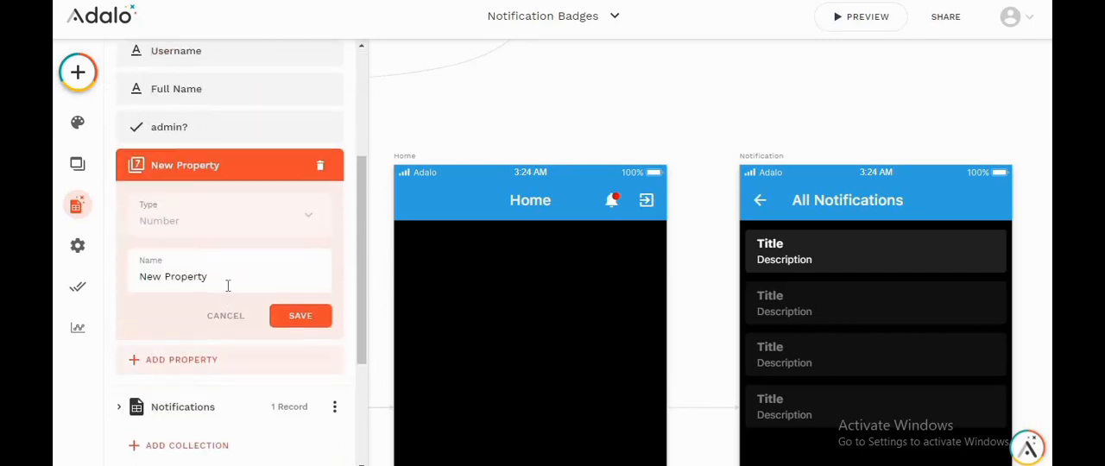
Step: Name the new Users property "Last Visit Notification Count" and save it
left_click_drag(227, 281, 136, 299)
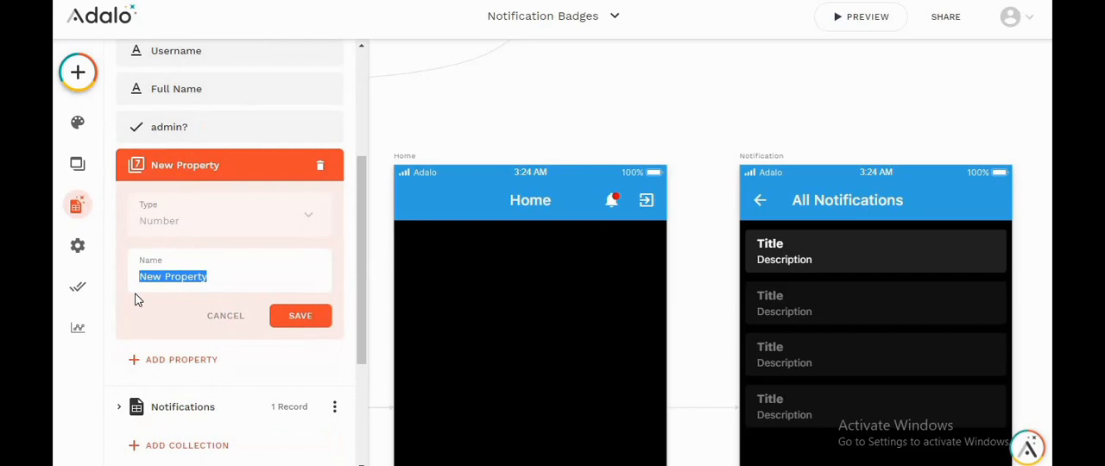
type("Last Visit Not")
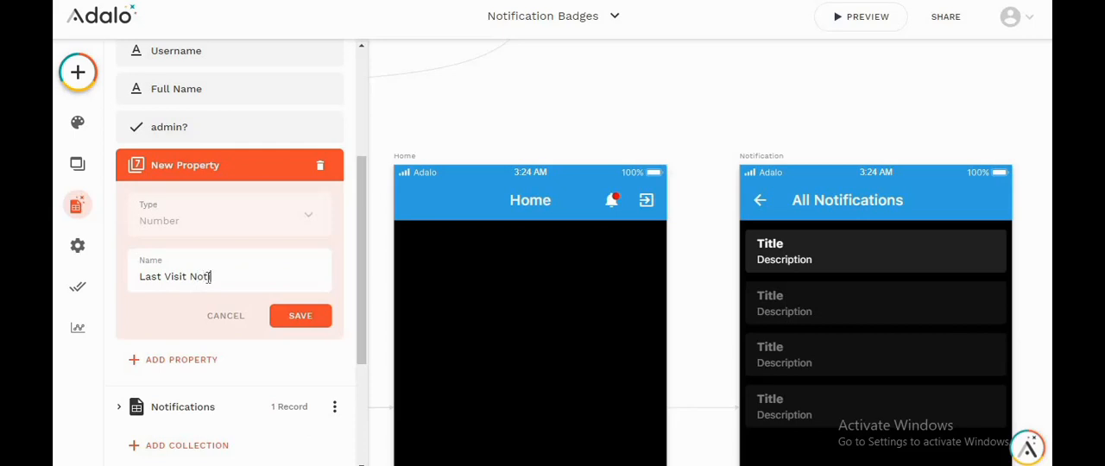
type("ification Count")
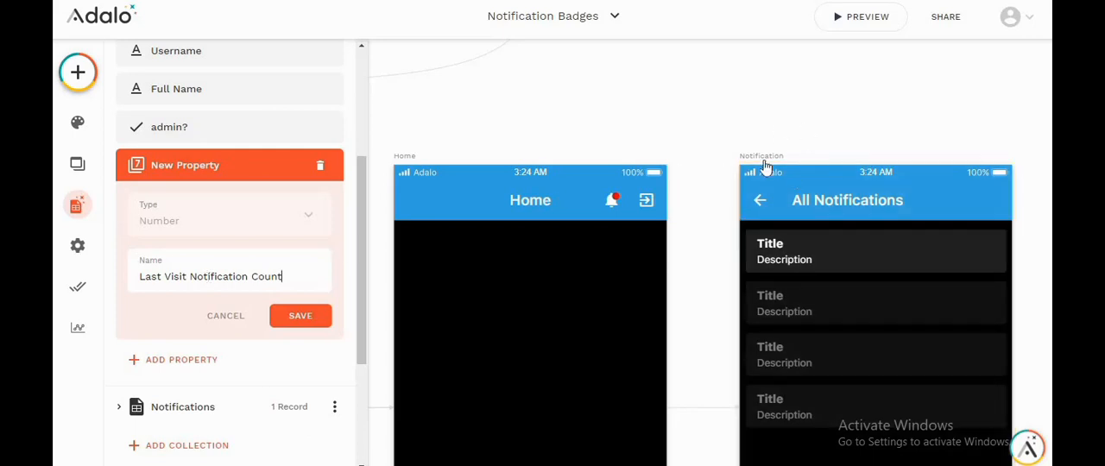
left_click(313, 320)
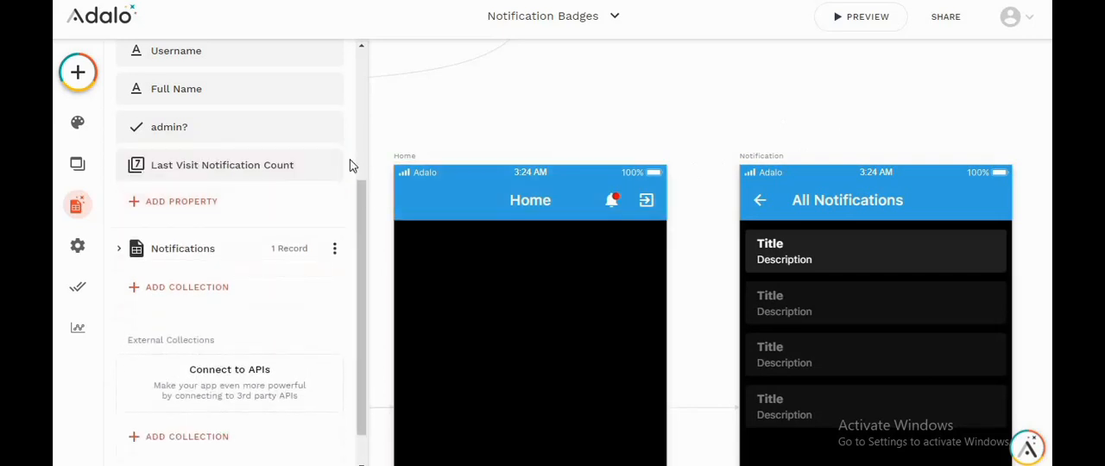
Step: Add an Update Logged In User action to the Notification screen's visit actions, after the notification permission request
left_click(543, 103)
scroll(764, 161, "down", 5)
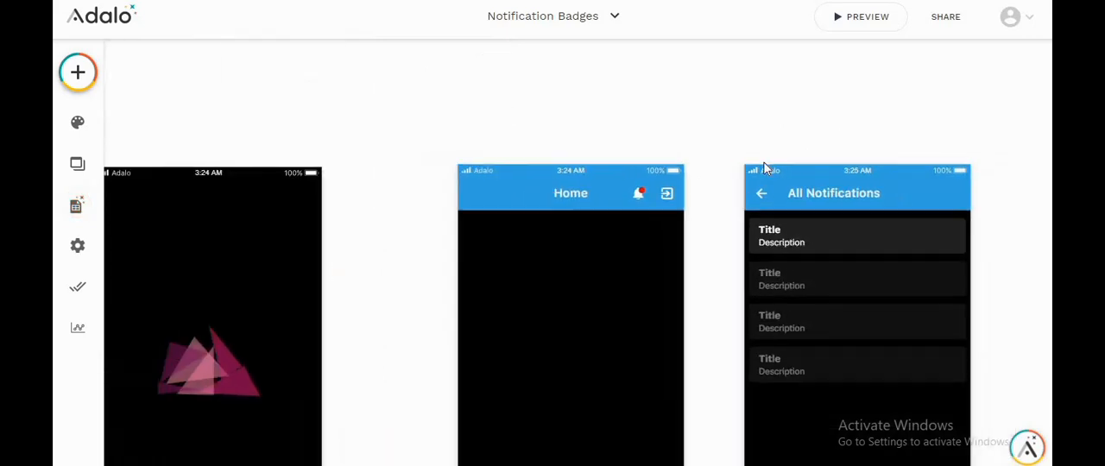
left_click(688, 164)
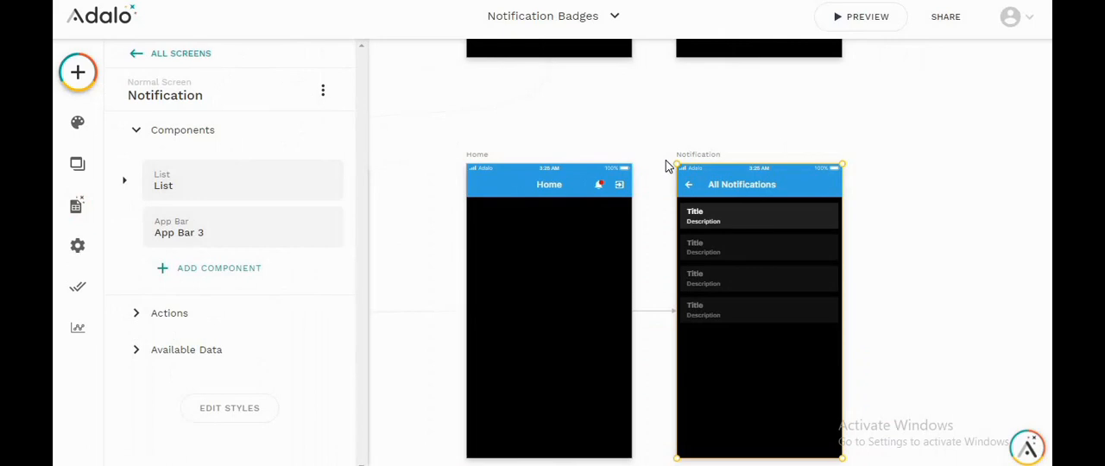
left_click(248, 312)
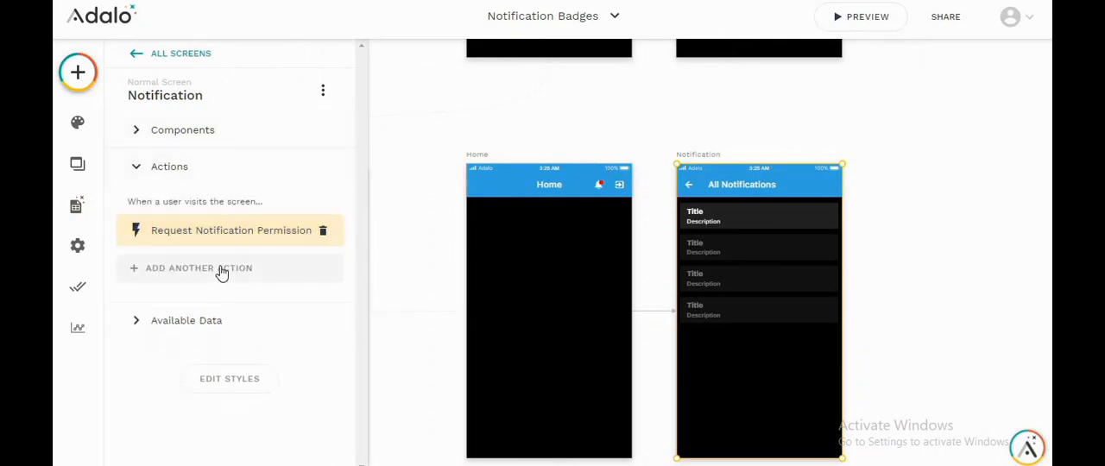
left_click(222, 272)
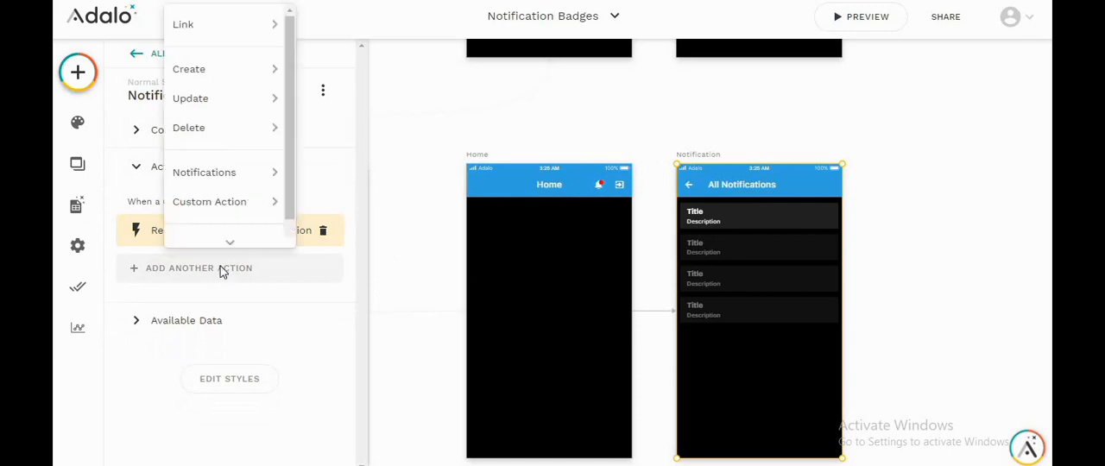
mouse_move(222, 102)
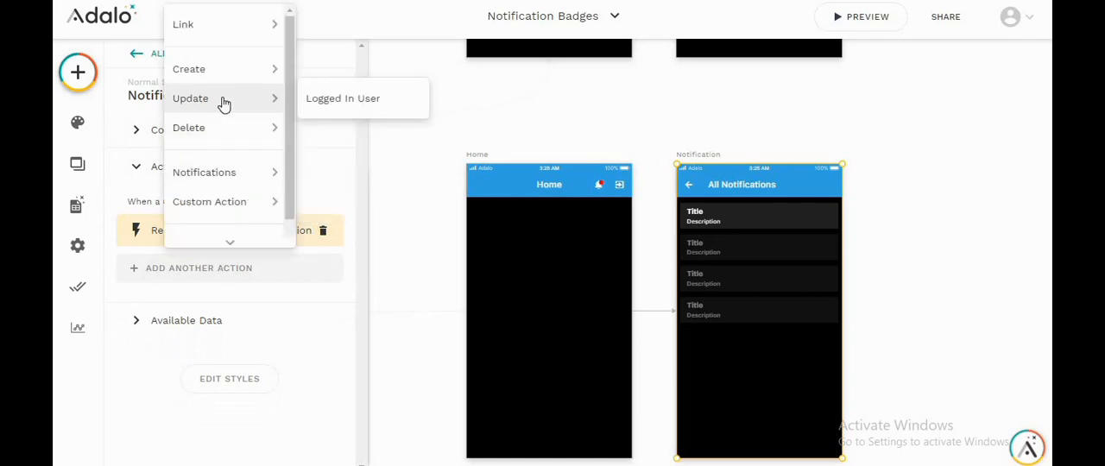
left_click(344, 100)
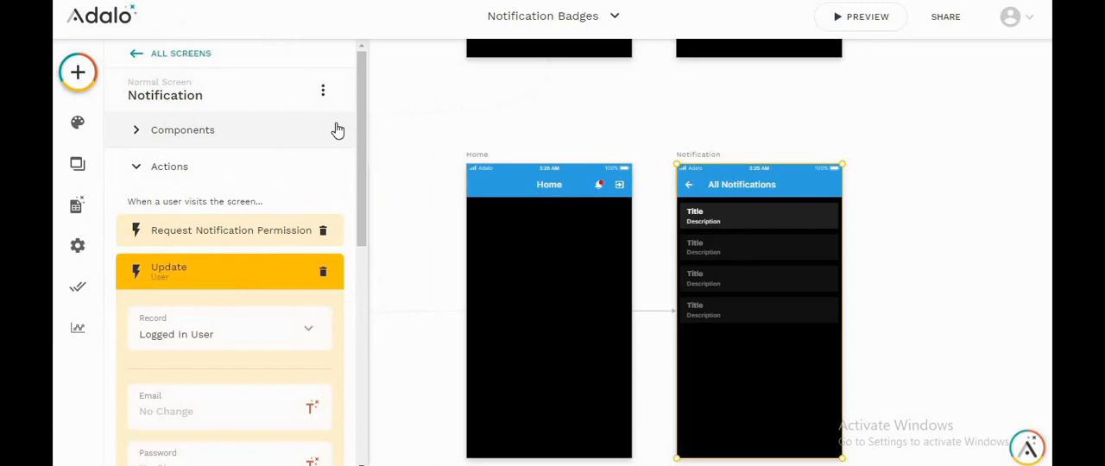
Step: Set Last Visit Notification Count in the user update action to the Notifications count and finish the action
scroll(245, 252, "down", 4)
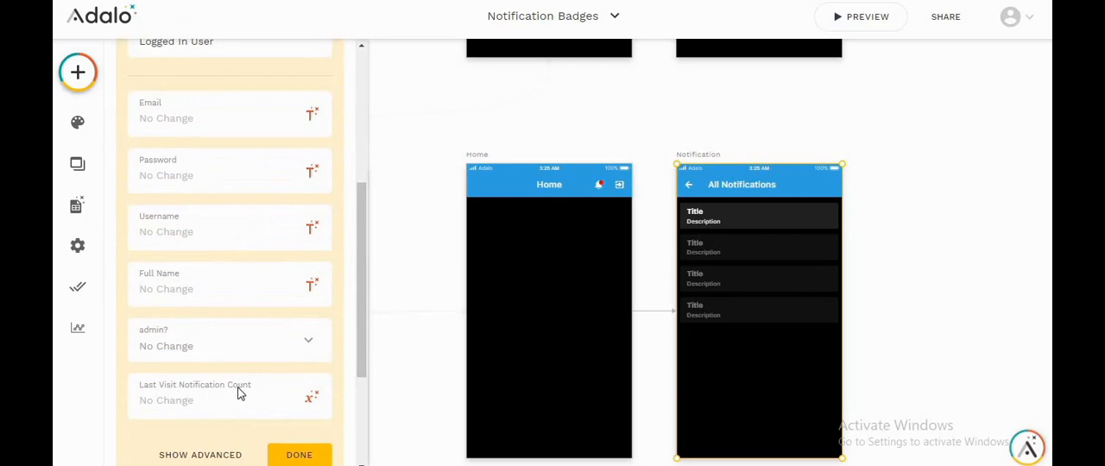
left_click(312, 400)
left_click(313, 413)
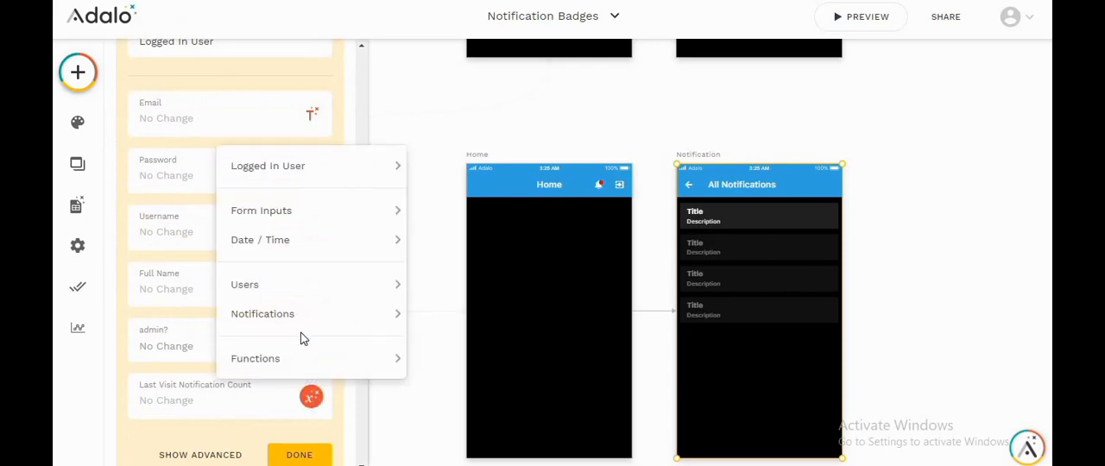
mouse_move(298, 309)
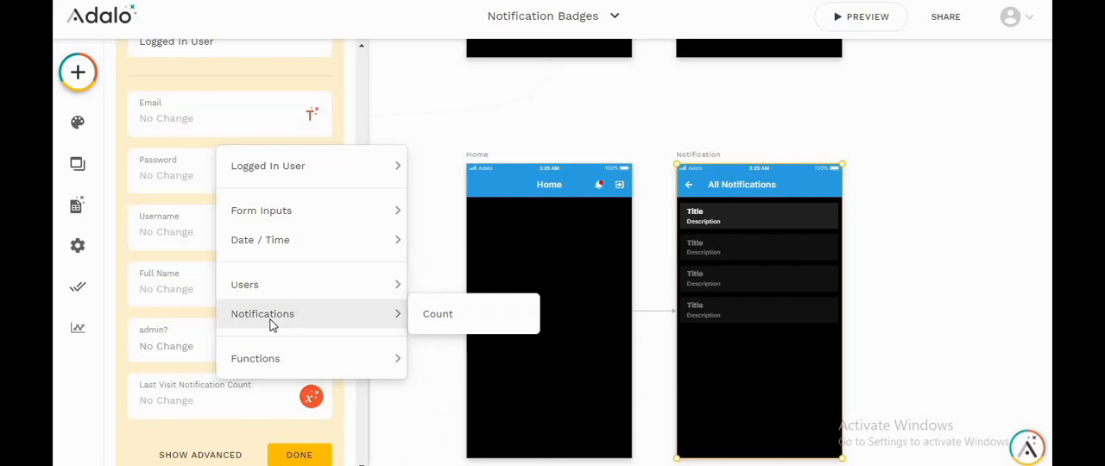
left_click(466, 325)
scroll(185, 377, "down", 3)
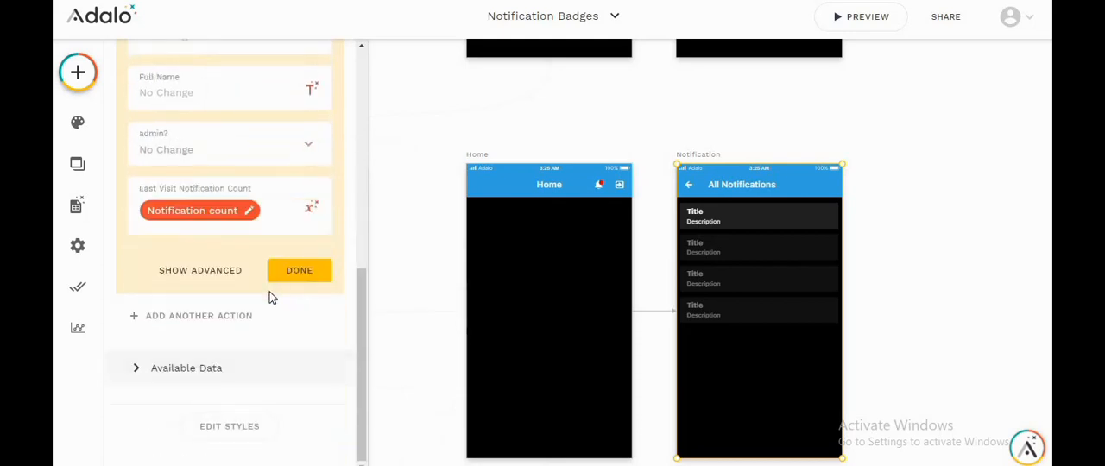
left_click(287, 270)
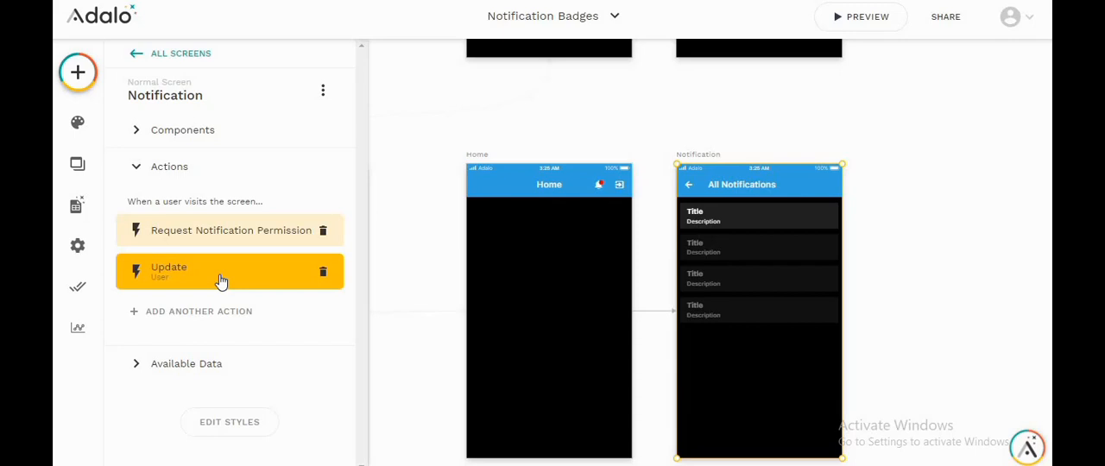
left_click(437, 275)
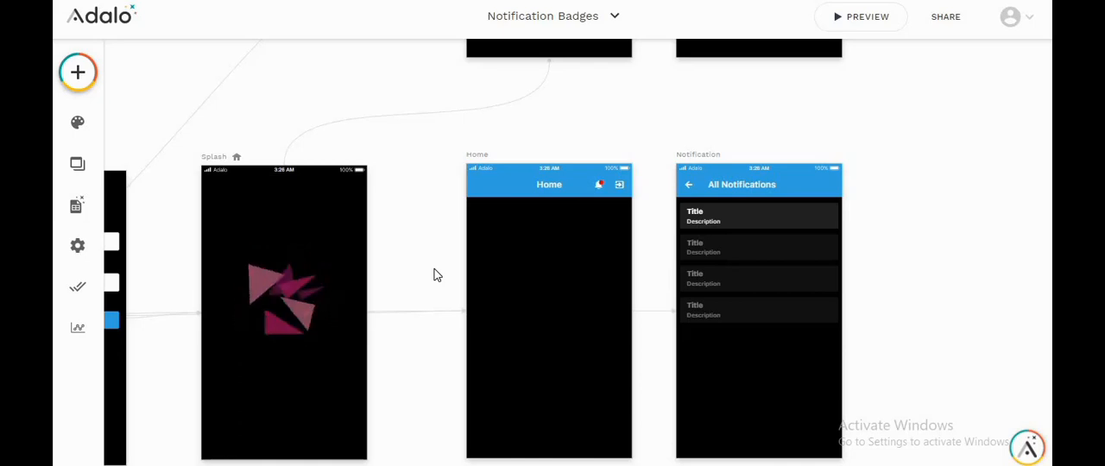
Step: Change the visibility of the Home screen's red badge ellipse to Sometimes Visible
scroll(596, 185, "up", 5)
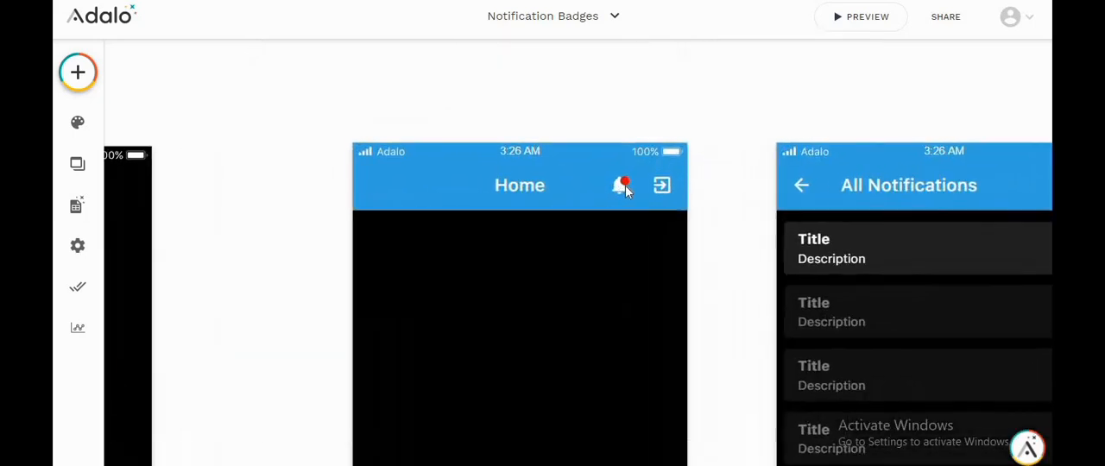
left_click(625, 183)
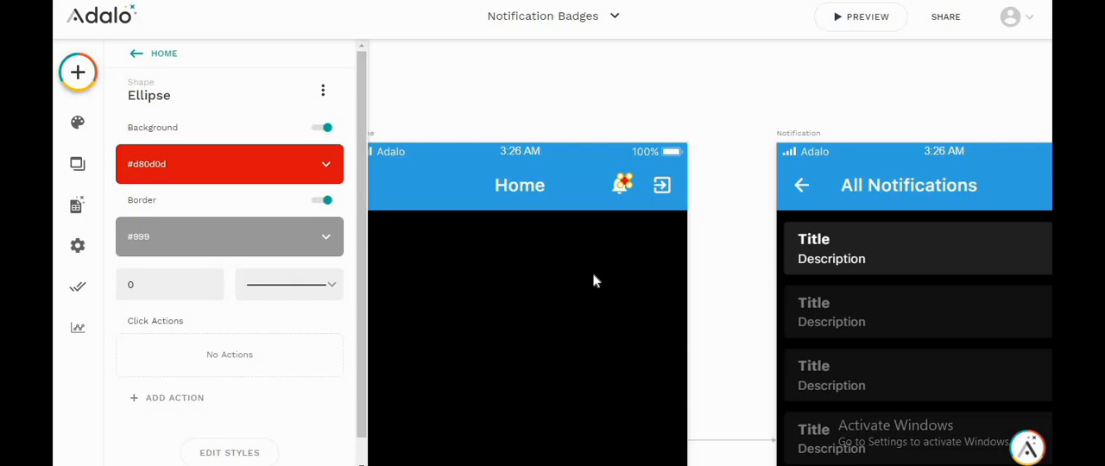
left_click(323, 90)
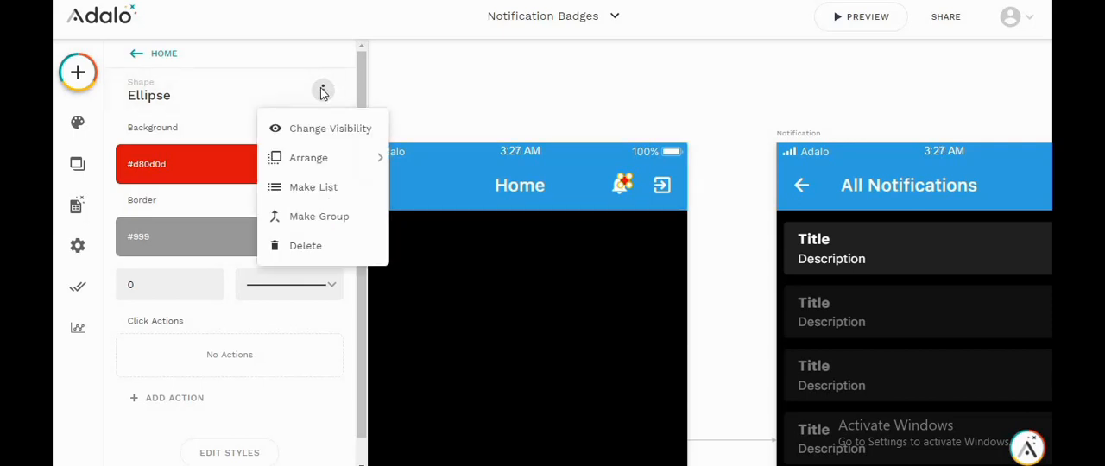
left_click(334, 129)
left_click(169, 154)
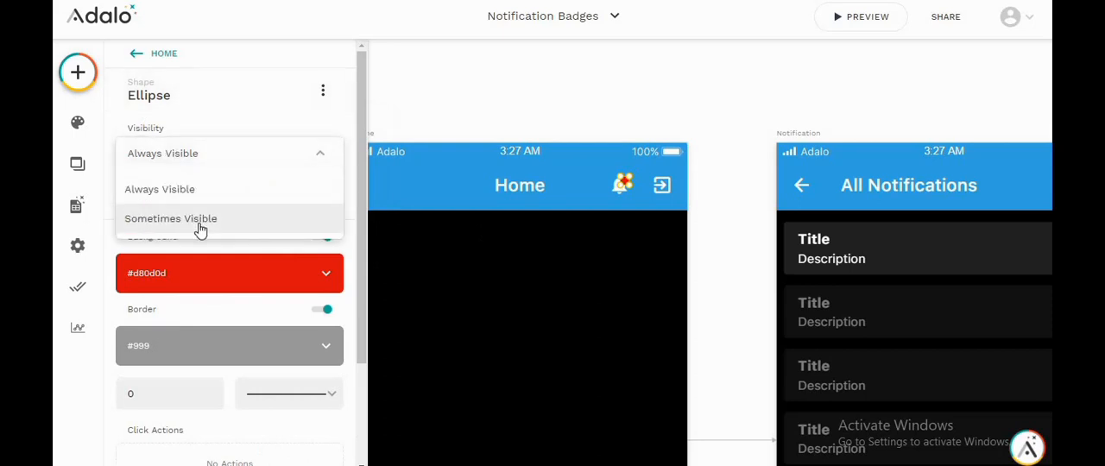
left_click(199, 222)
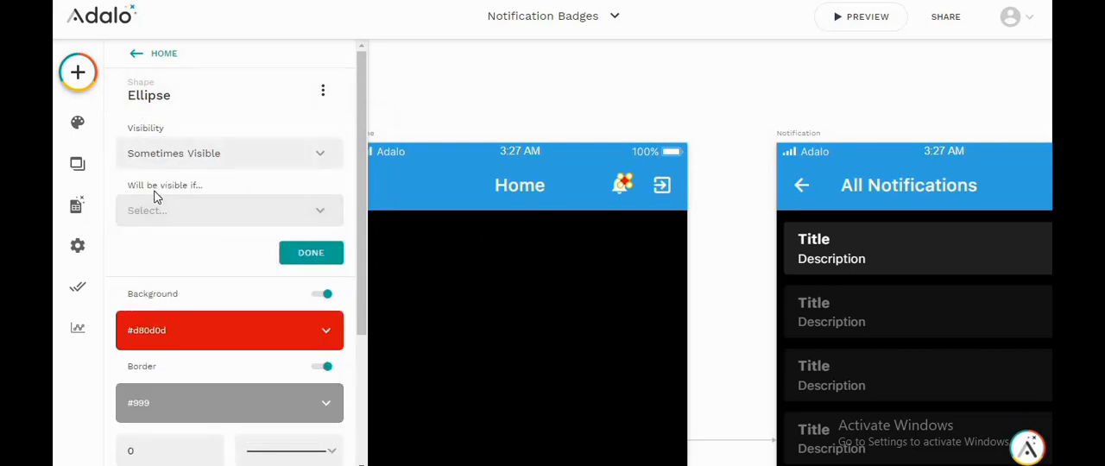
Step: Make the ellipse visible if All notifications > Count is greater than the Logged In User's Last Visit Notification Count
left_click(202, 223)
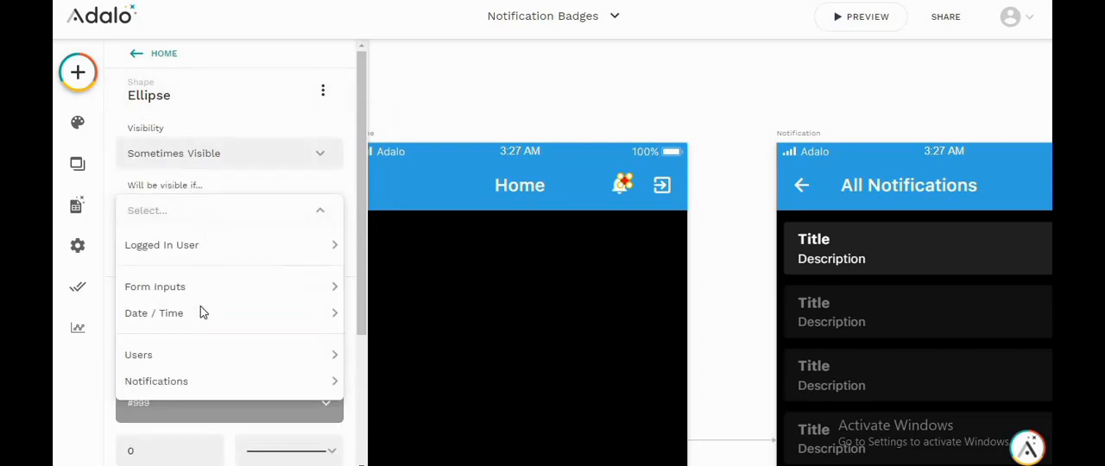
mouse_move(194, 377)
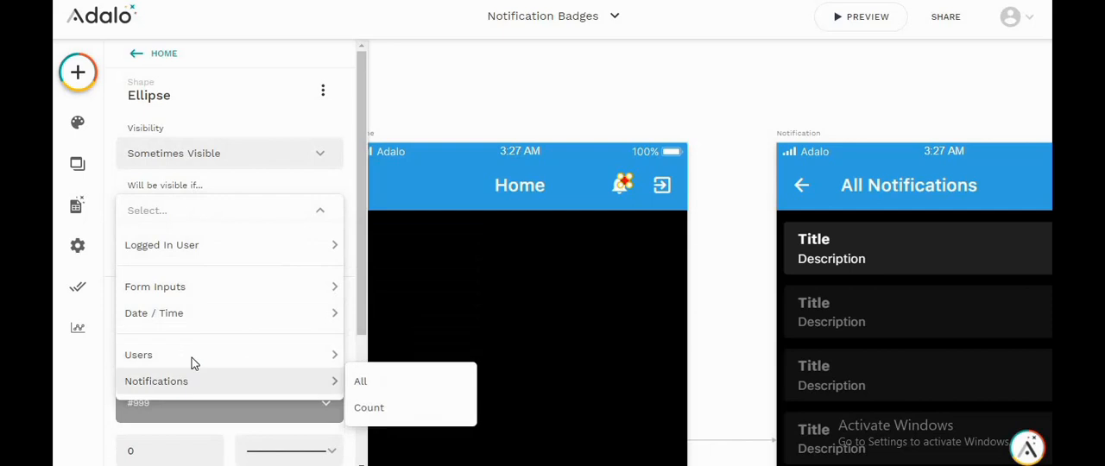
left_click(364, 410)
left_click(183, 278)
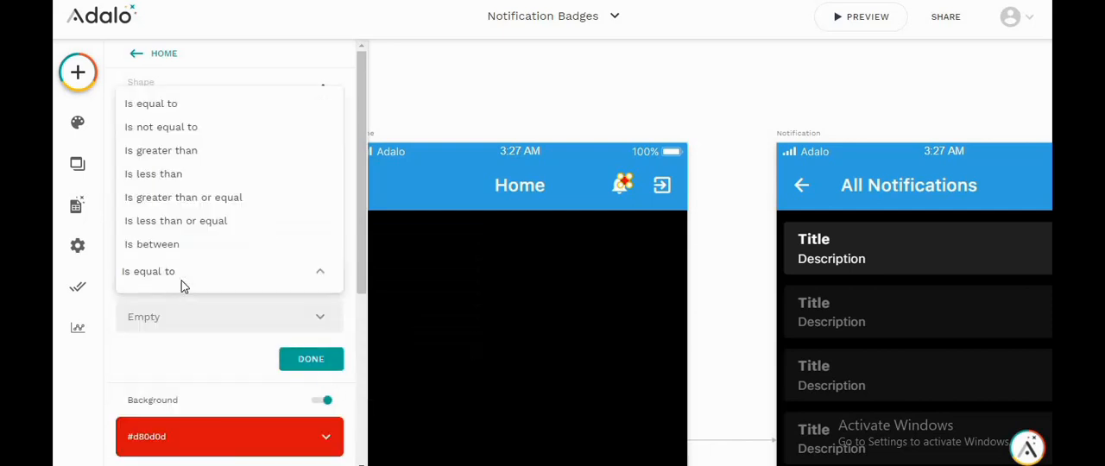
left_click(180, 150)
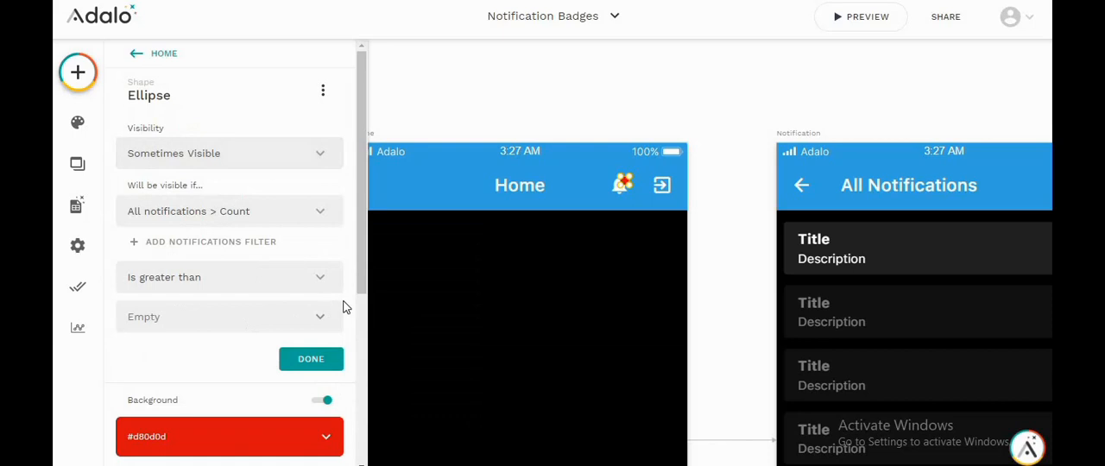
left_click(326, 318)
mouse_move(318, 177)
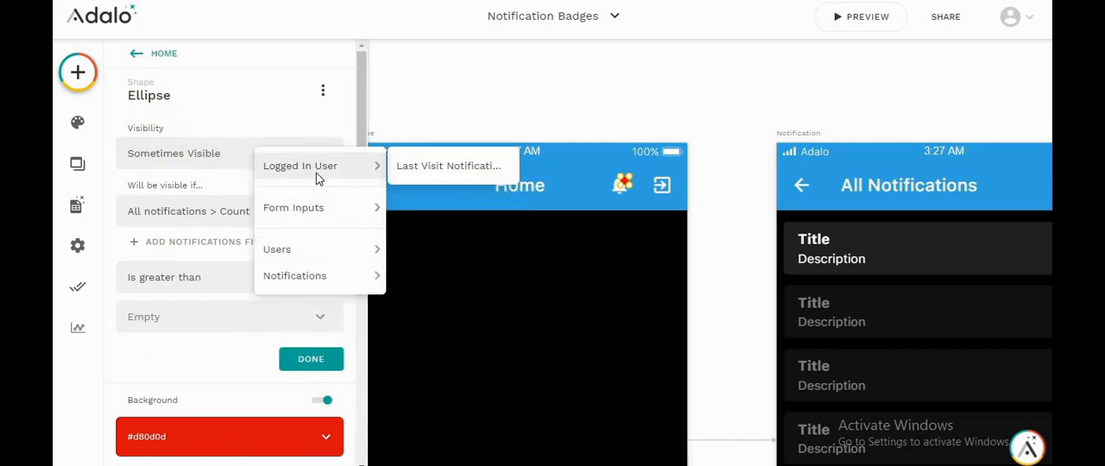
left_click(415, 169)
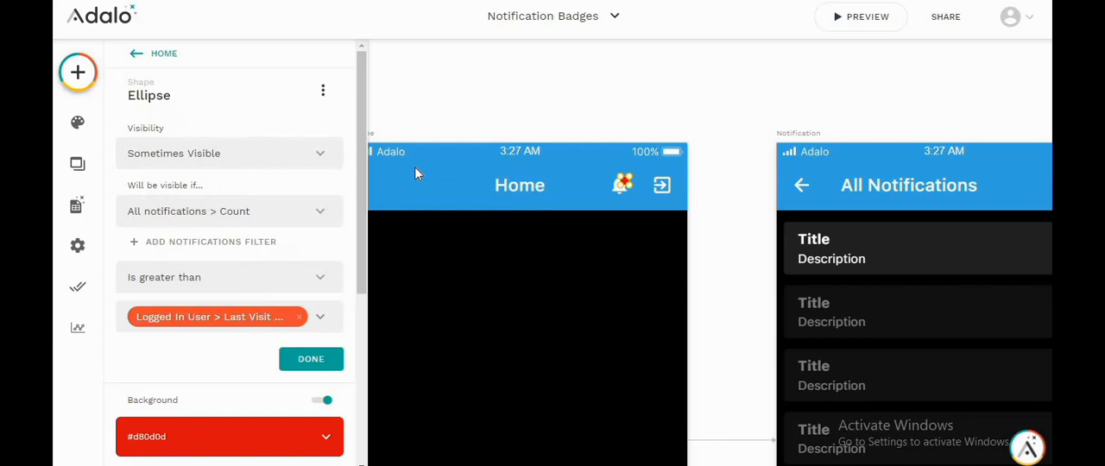
Step: Finish the ellipse's visibility condition and add Last Visit Notification Count as an automatically set field of the Signup form
left_click(312, 361)
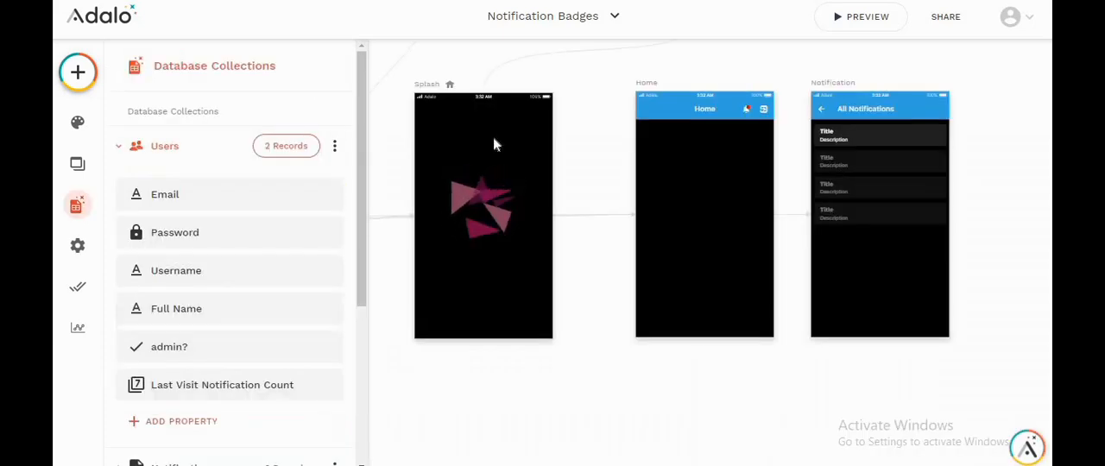
scroll(495, 145, "left", 5)
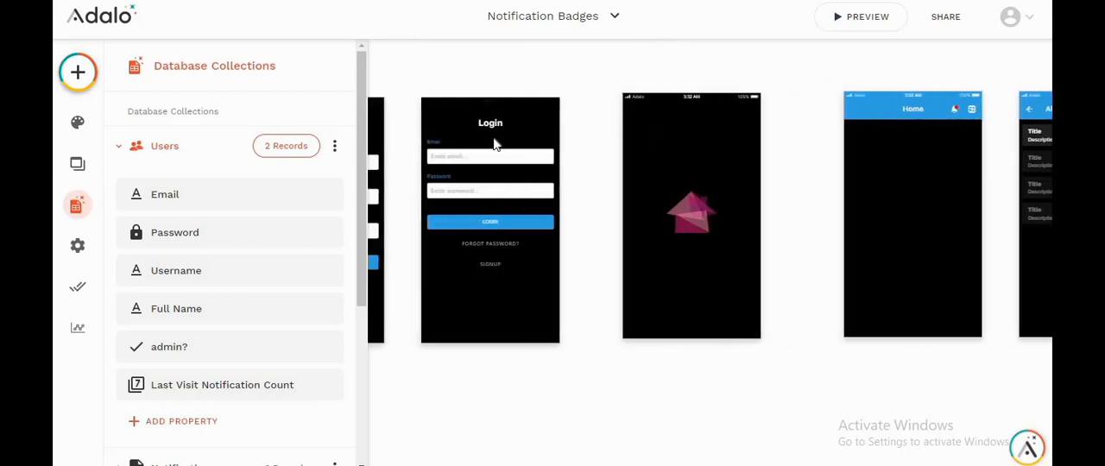
scroll(493, 140, "left", 3)
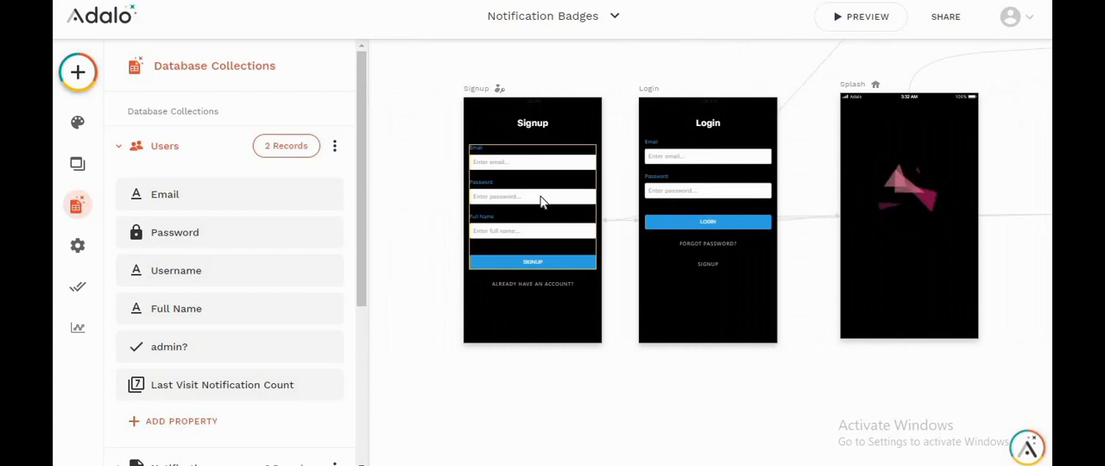
left_click(541, 201)
left_click(224, 288)
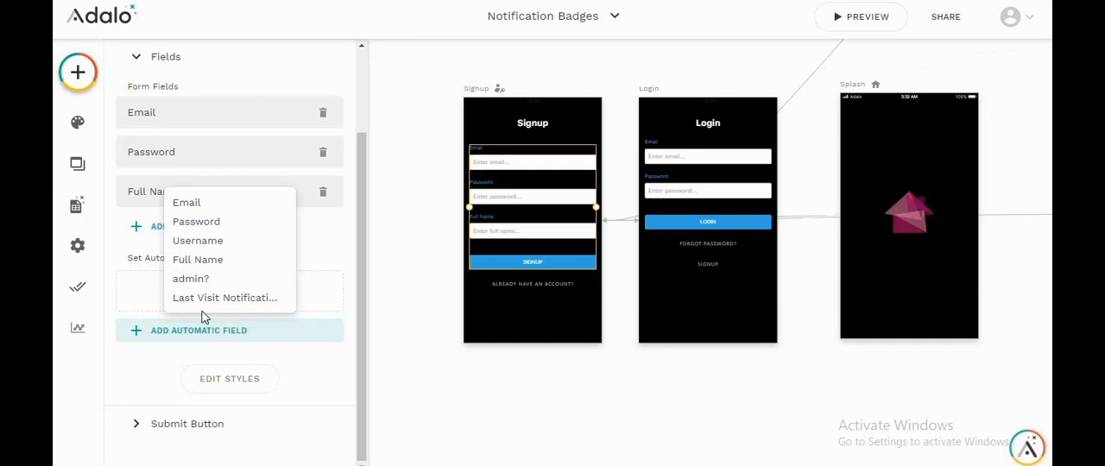
left_click(199, 297)
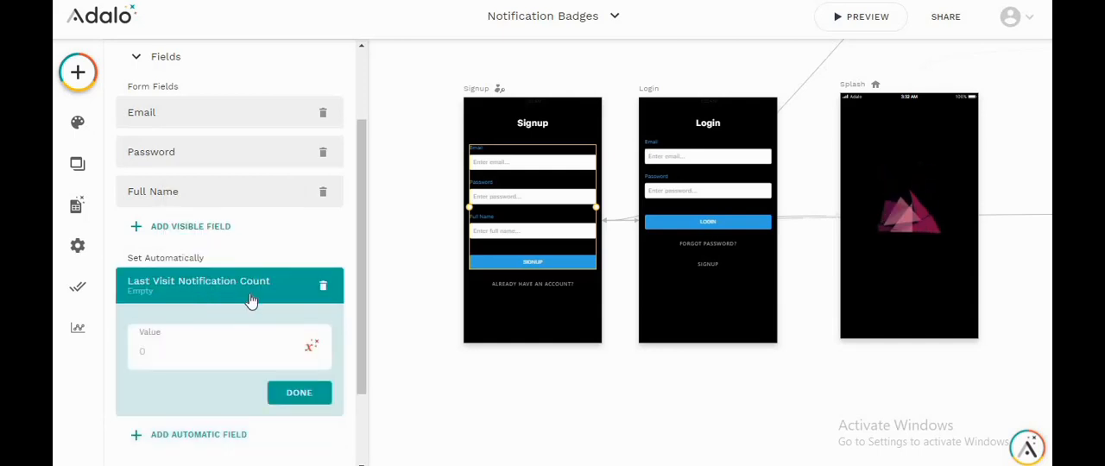
Step: Set the Signup form's automatic Last Visit Notification Count value to 0 and finish editing the form
left_click(152, 347)
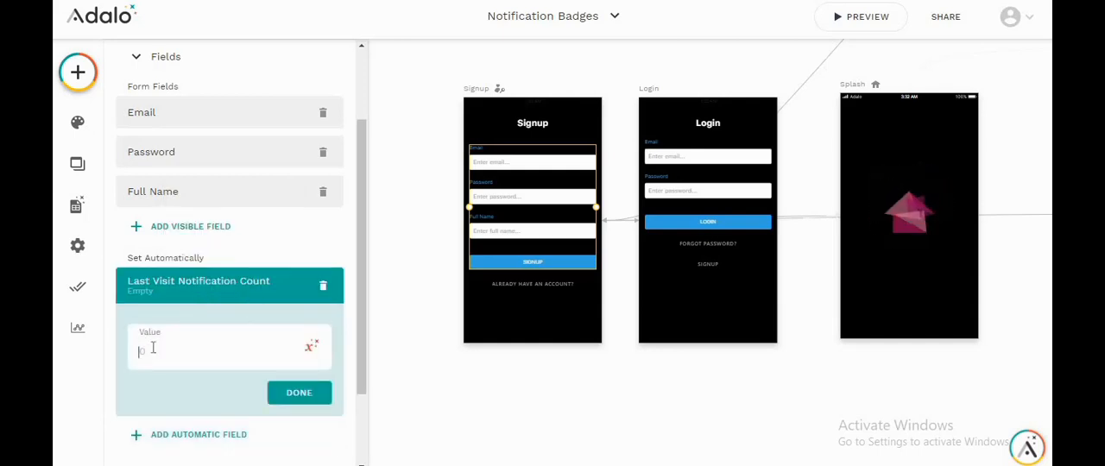
type("0")
left_click(278, 391)
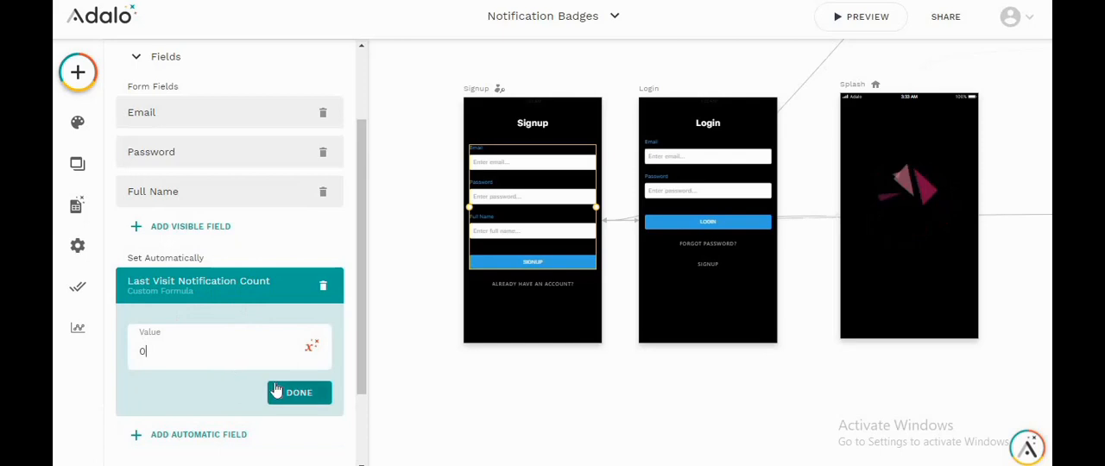
left_click(525, 380)
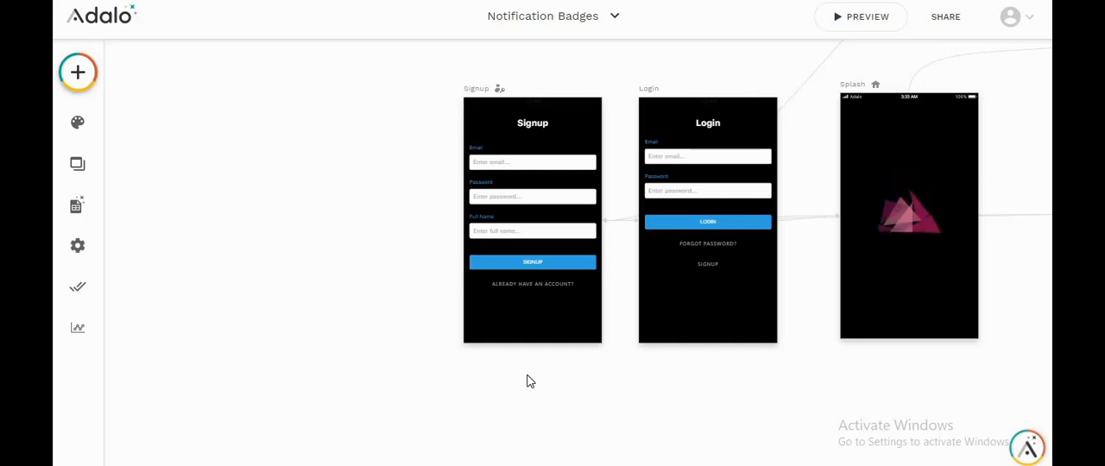
Step: Test the badge in the shared app by opening All Notifications from the Home bell icon and returning to Home
left_click(938, 33)
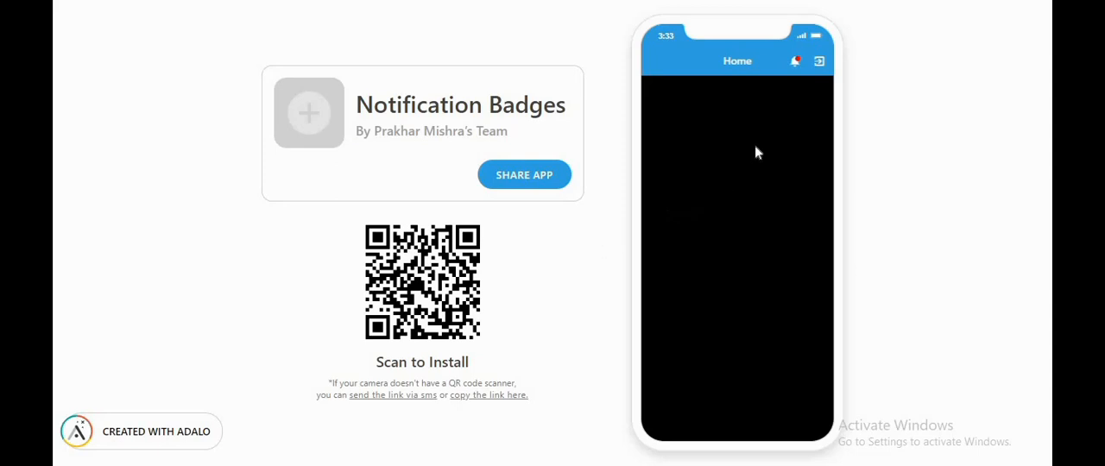
left_click(796, 64)
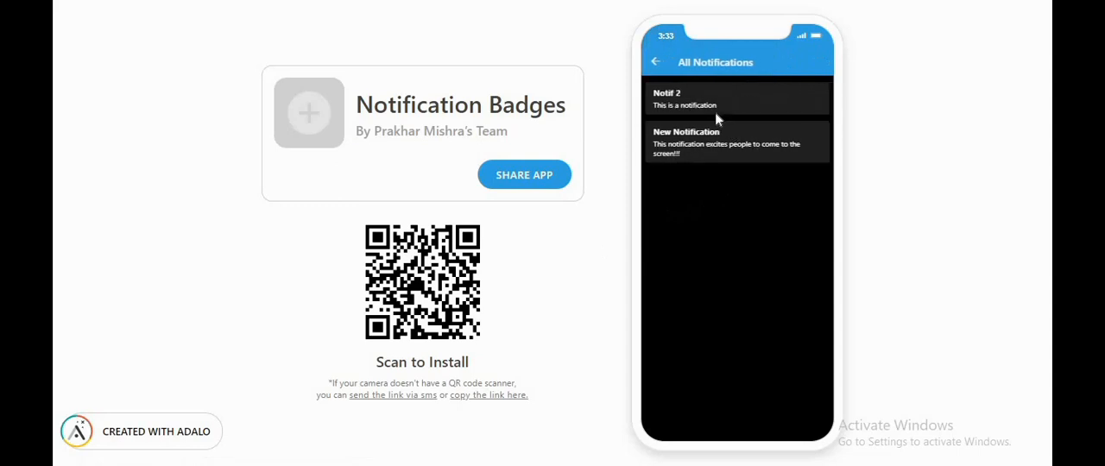
left_click(655, 62)
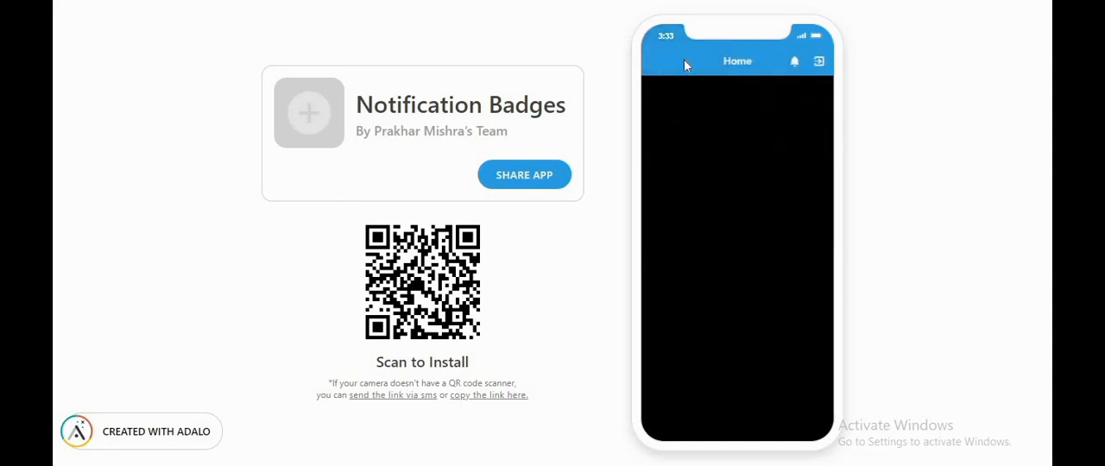